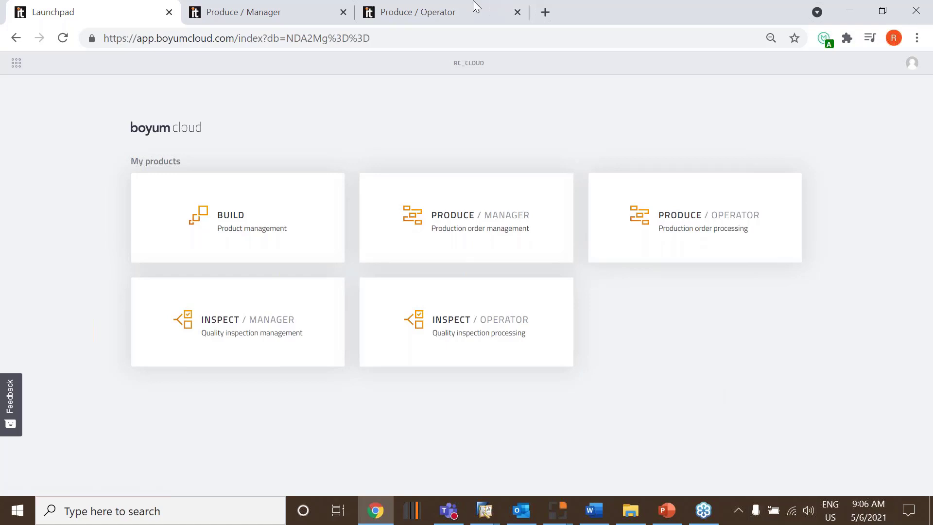
In Produce / Manager, inspect the working operator's linked production order and its operation status, and return to the dashboard's on-time figures
click(287, 12)
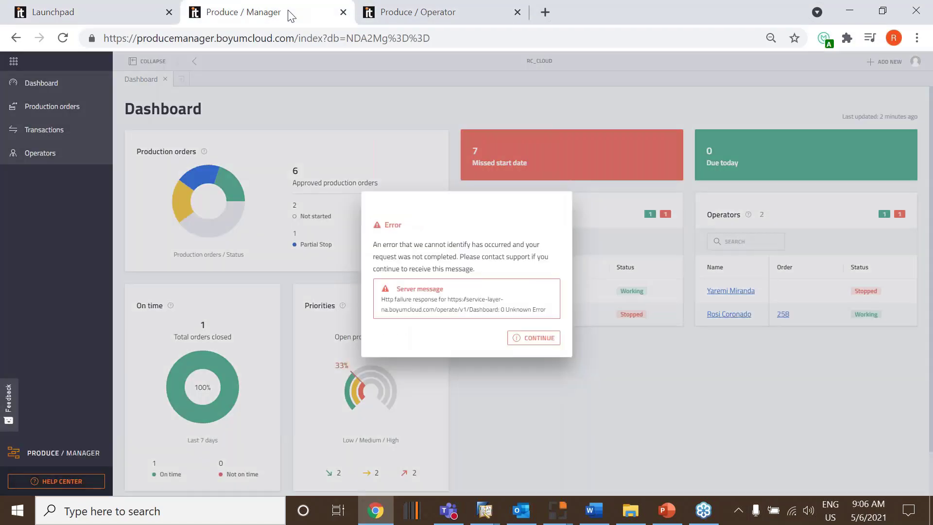
click(547, 342)
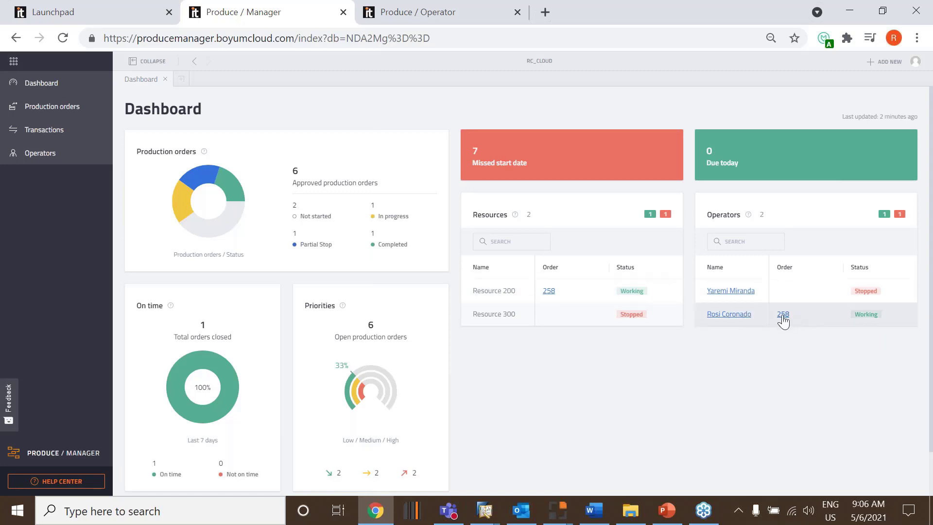
click(782, 315)
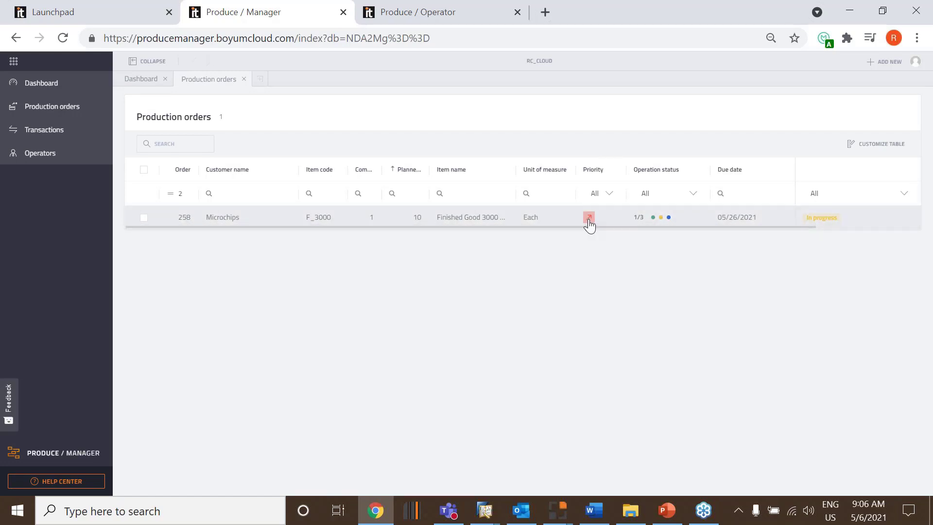
mouse_move(652, 218)
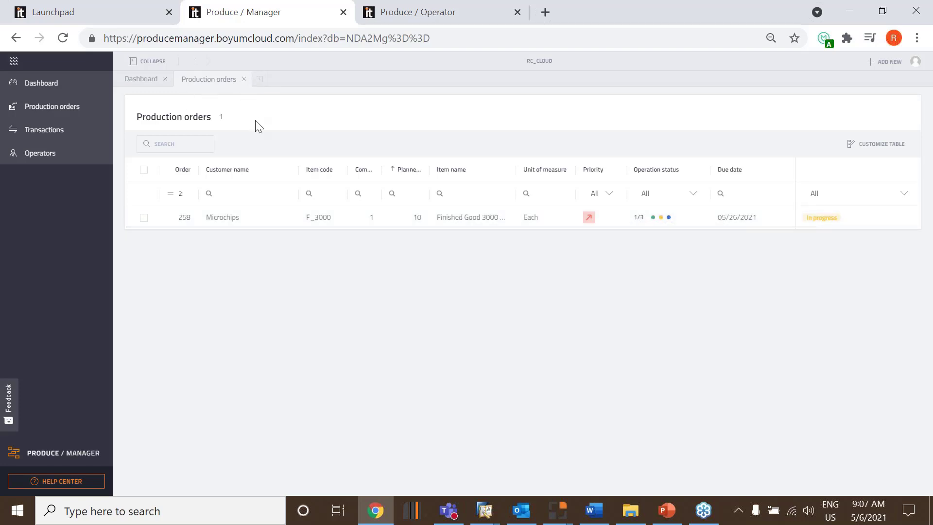
click(244, 80)
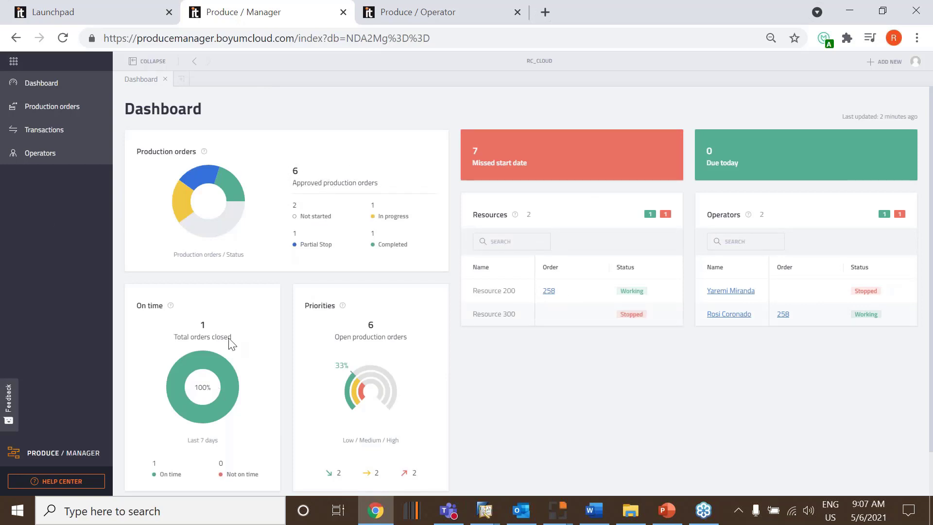
mouse_move(219, 412)
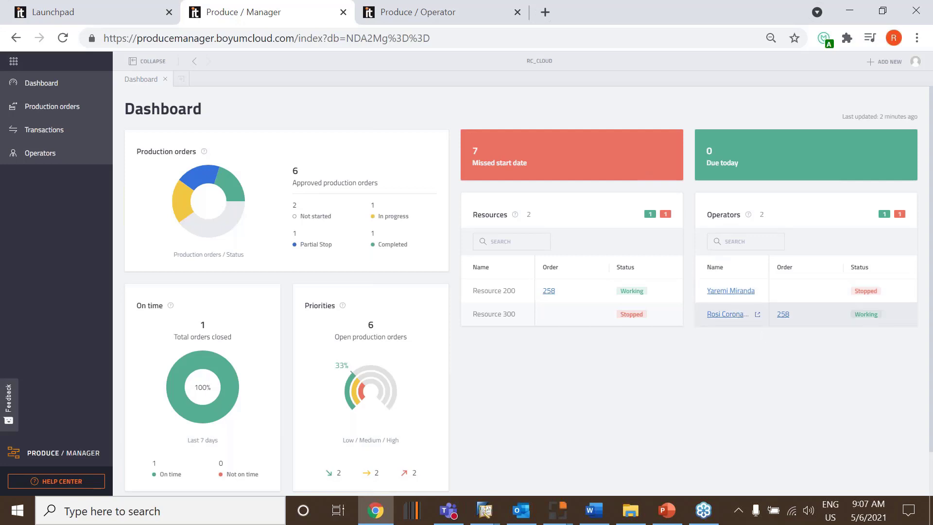
Set the priority of the Microchips F_3000 order due 05/26/2021 to low in the production orders list
click(73, 107)
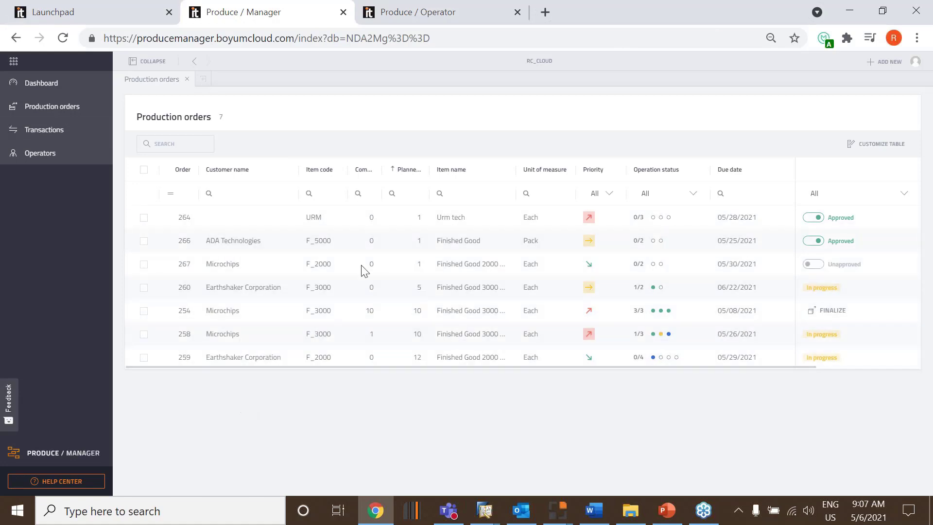
click(589, 337)
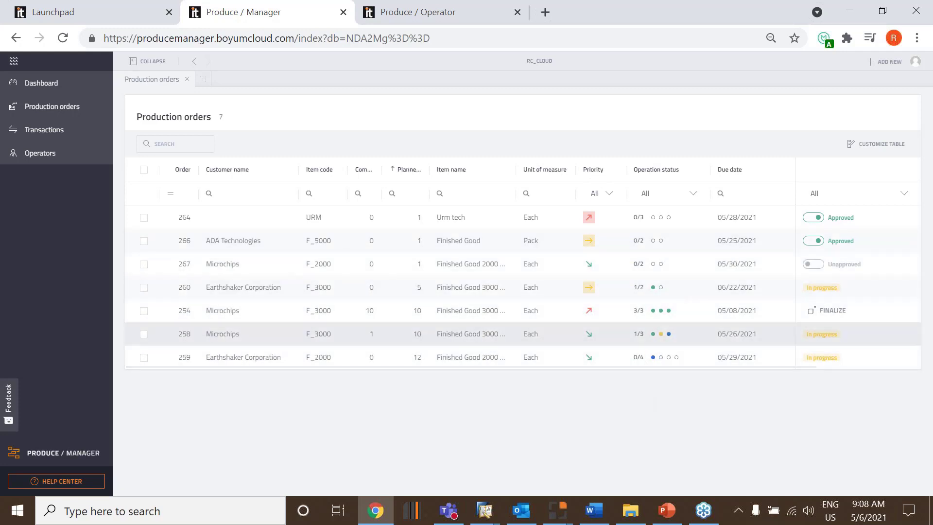
Review the general and priority settings of Produce / Manager
click(912, 64)
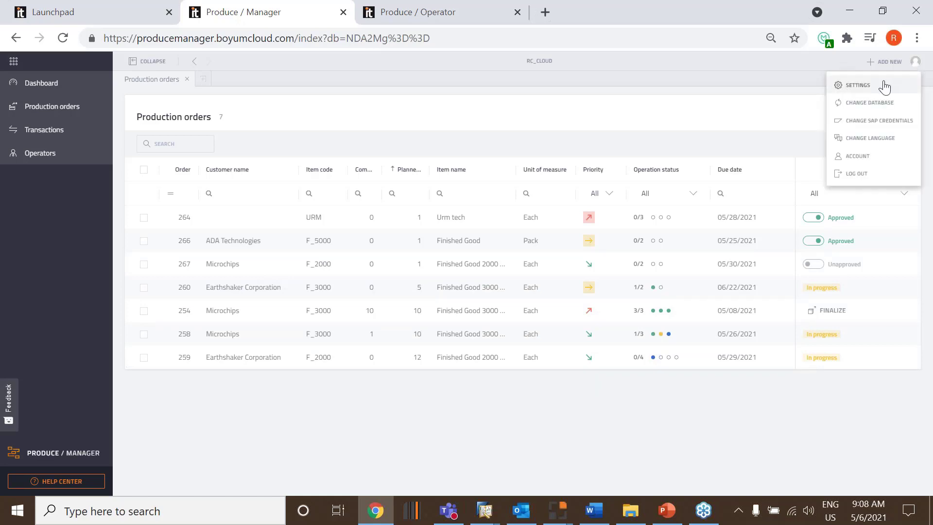
click(858, 85)
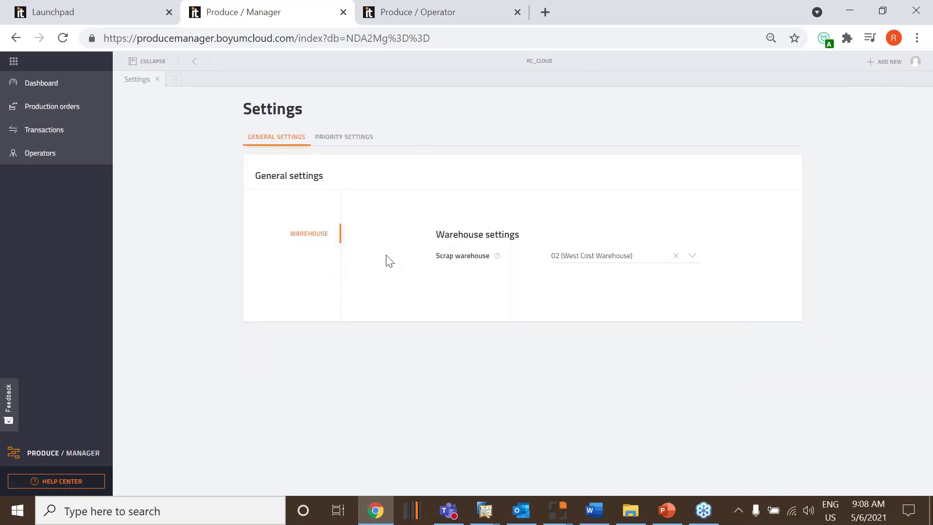
click(349, 138)
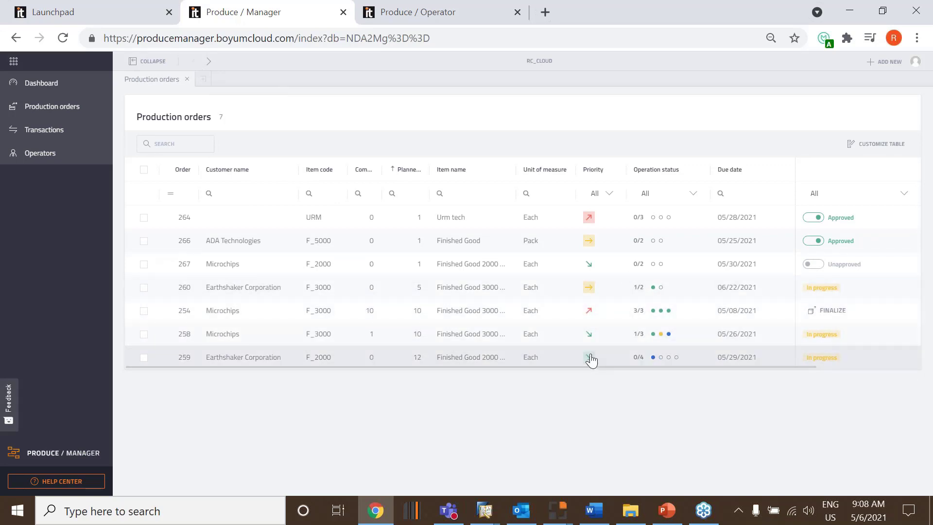
Set the Microchips F_2000 order's priority to medium and unapprove the URM and F_5000 production orders
click(589, 265)
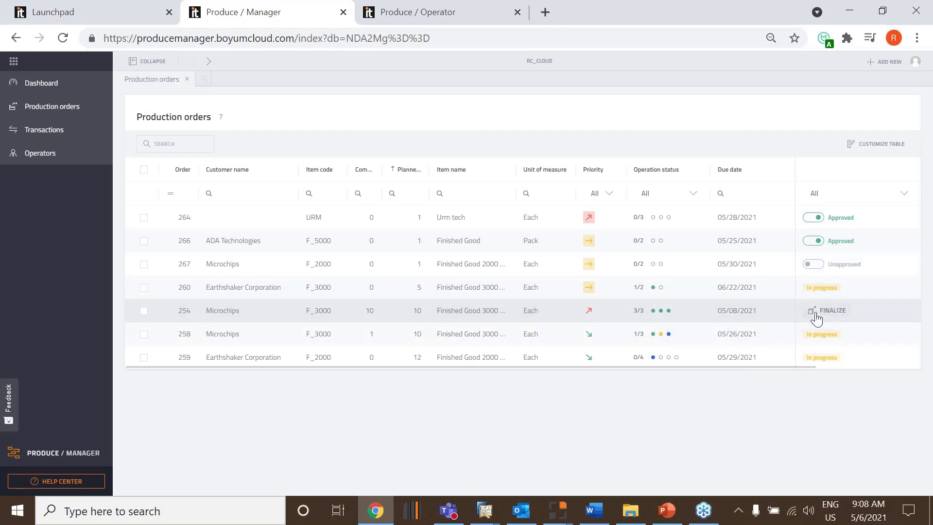
click(843, 316)
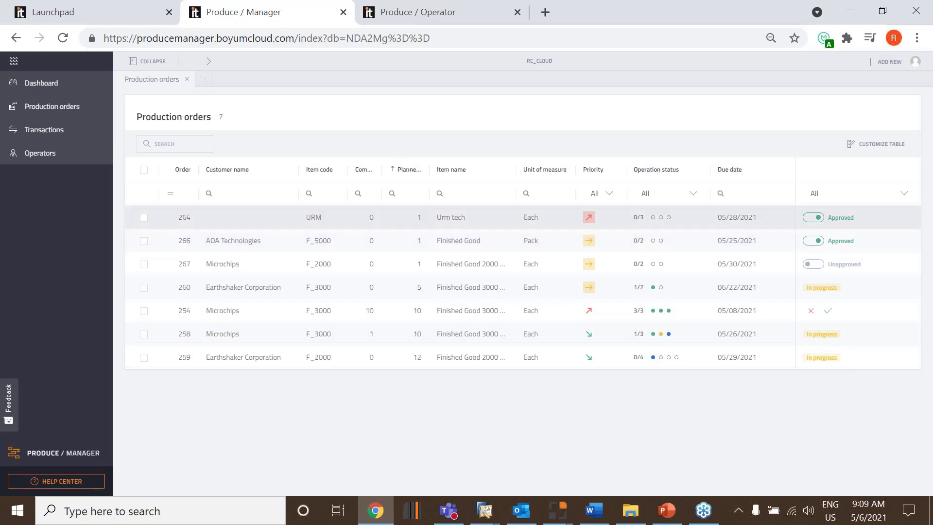
click(813, 240)
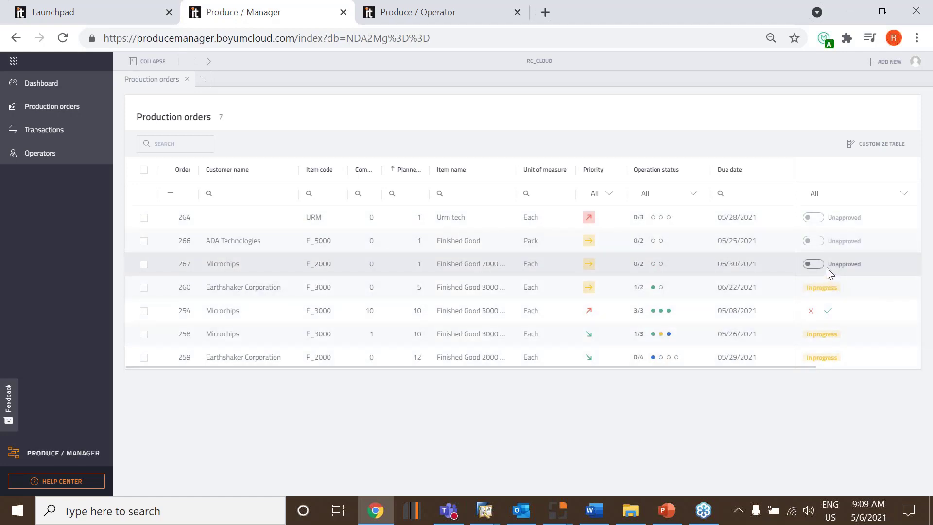
Switch to Produce / Operator, reload its operations list and compare it with the production order approvals in Produce / Manager
click(437, 13)
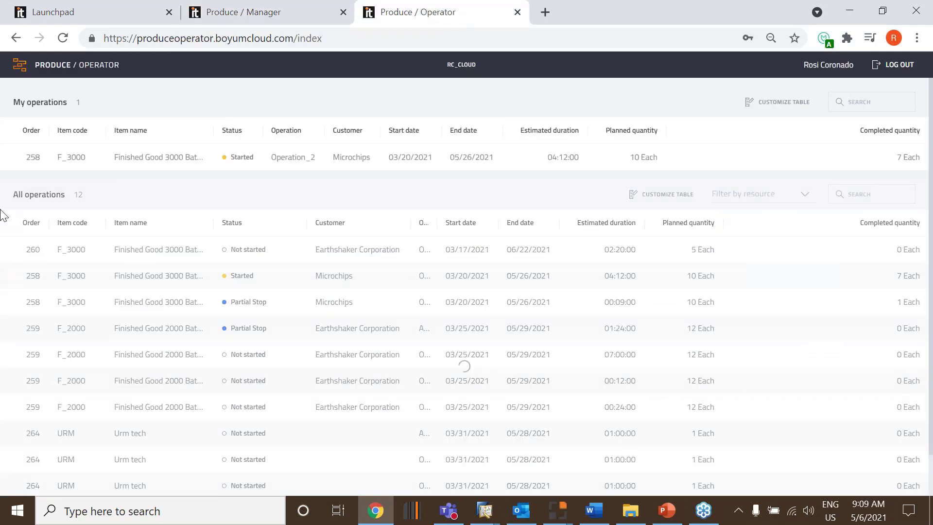
click(62, 38)
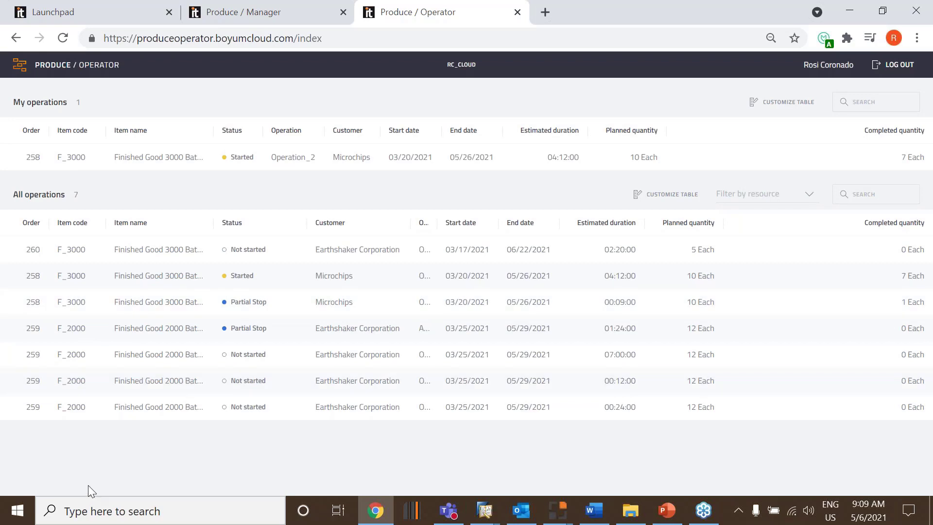
click(301, 17)
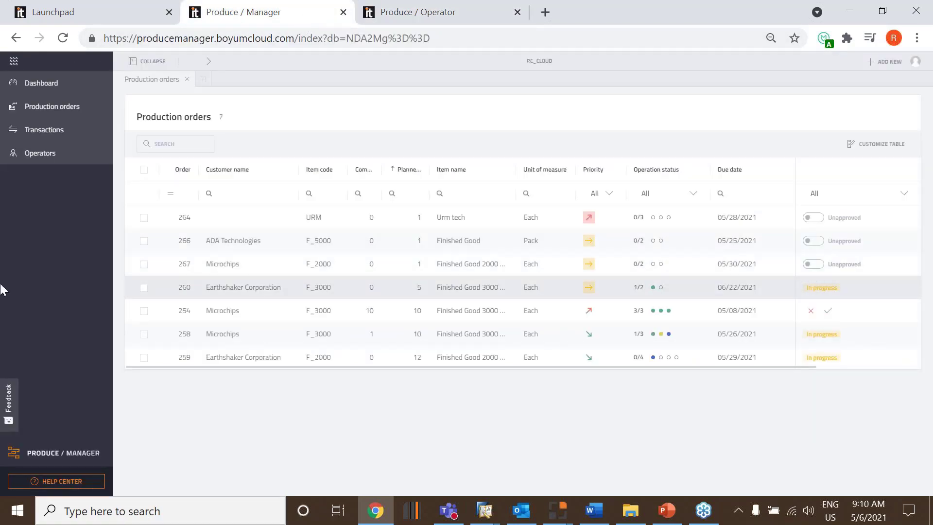
click(465, 11)
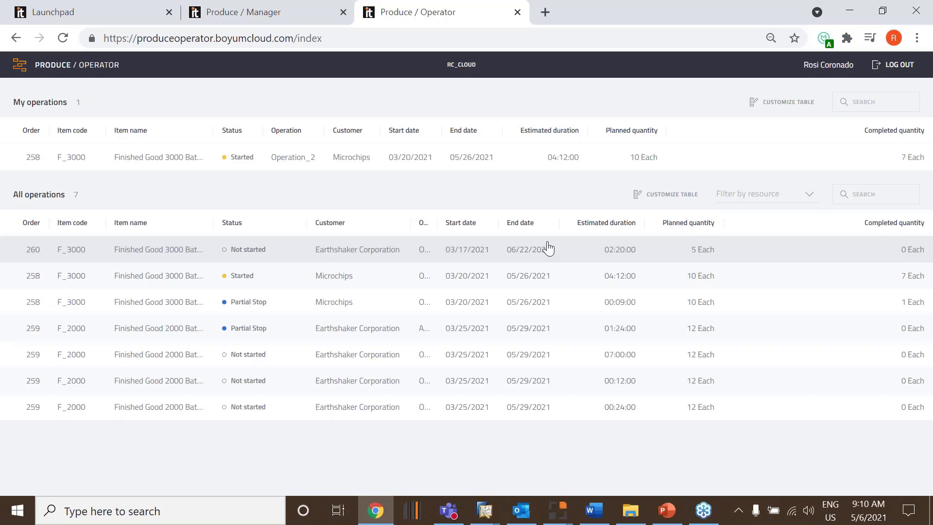
click(298, 21)
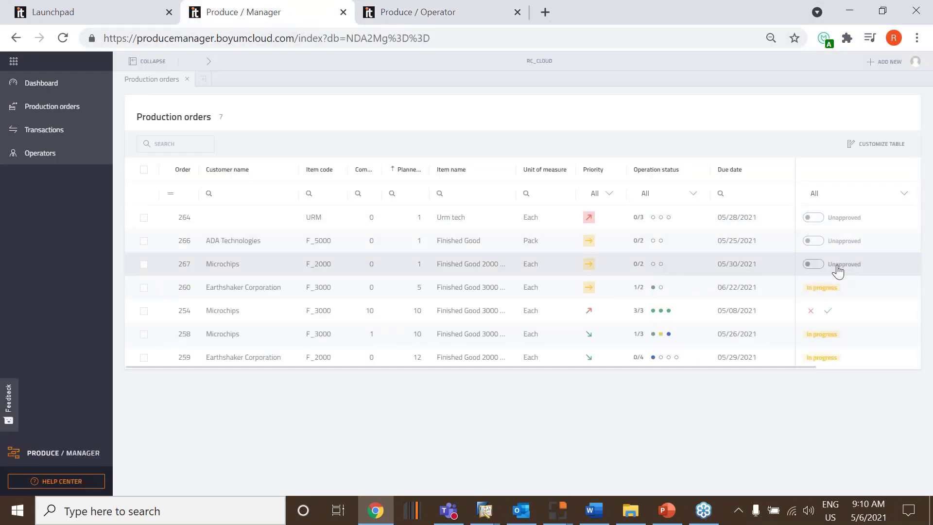
Check the material availability for the Microchips F_2000 order due 05/30/2021
click(144, 265)
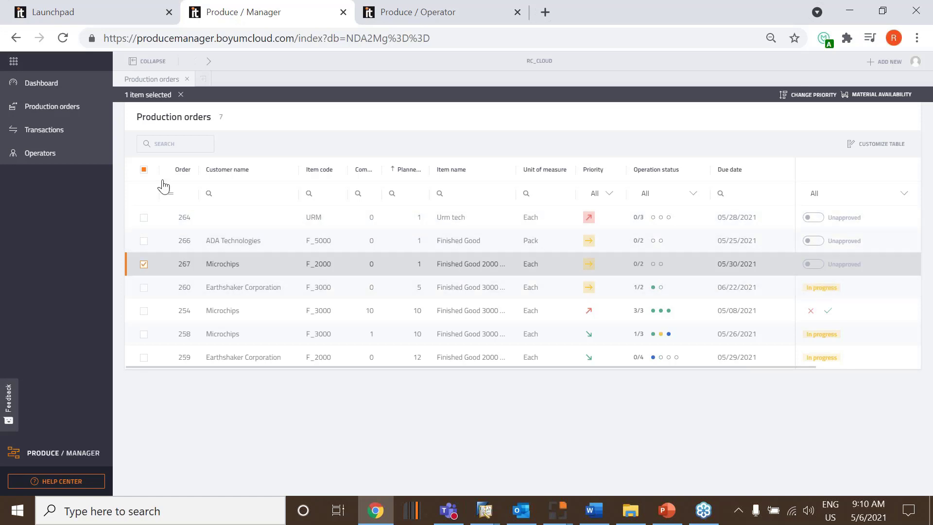
click(889, 95)
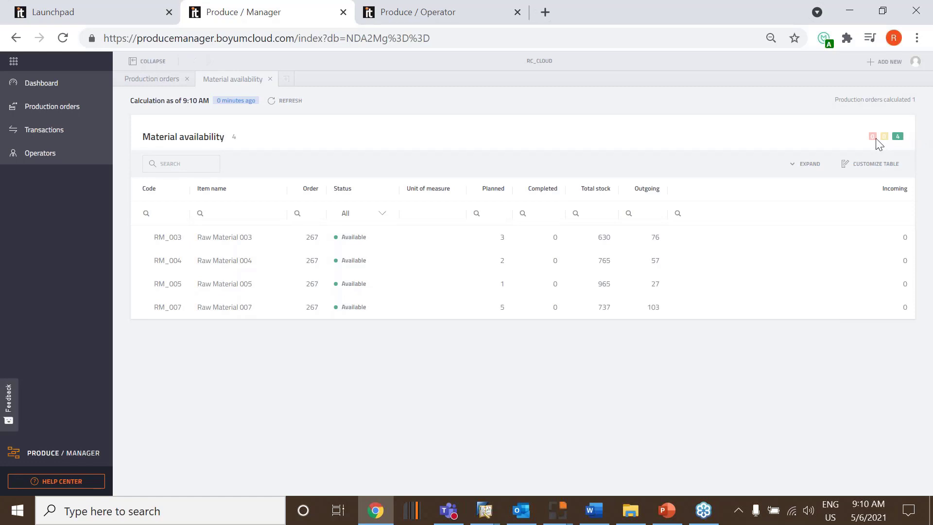
click(270, 81)
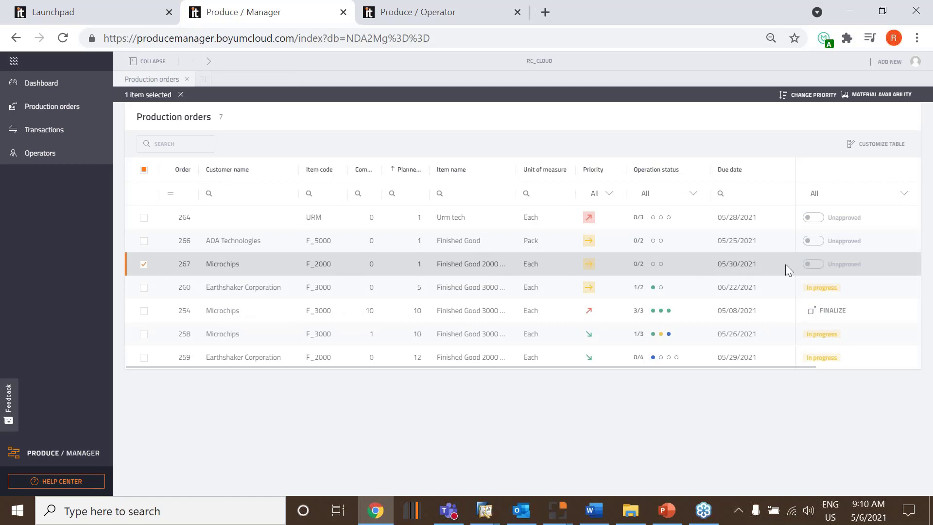
Approve the Microchips F_2000 order due 05/30/2021 and reload the operations list in Produce / Operator
click(816, 264)
click(450, 14)
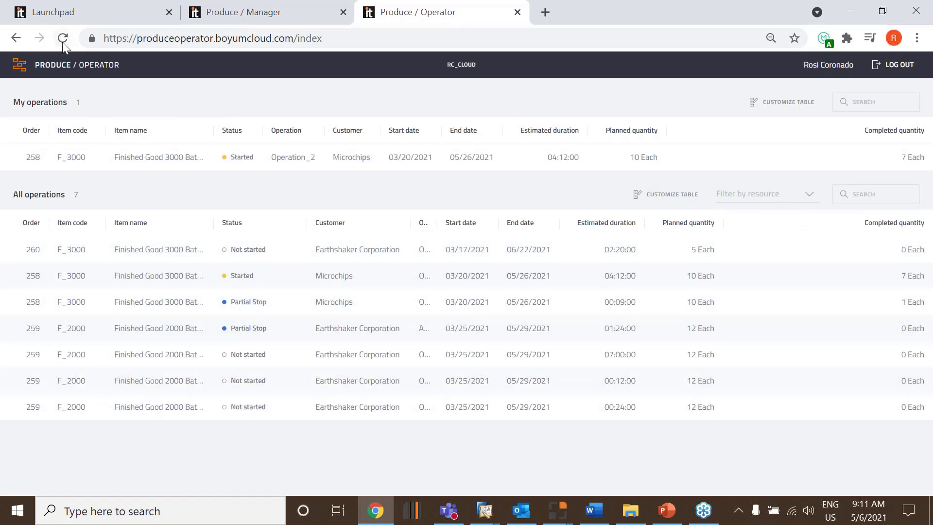
click(63, 40)
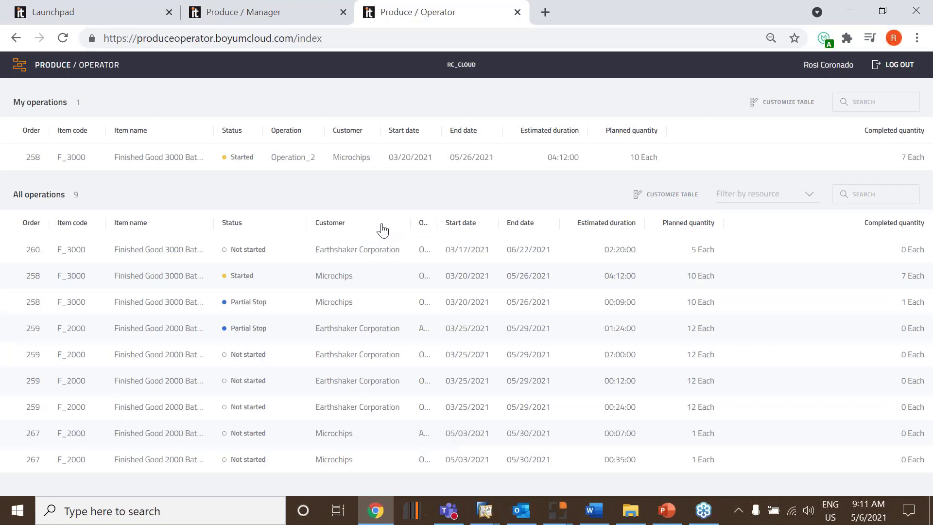
Read the instructions for the started Operation_2 of Finished Good 3000 Batch and return to the operations list
click(351, 163)
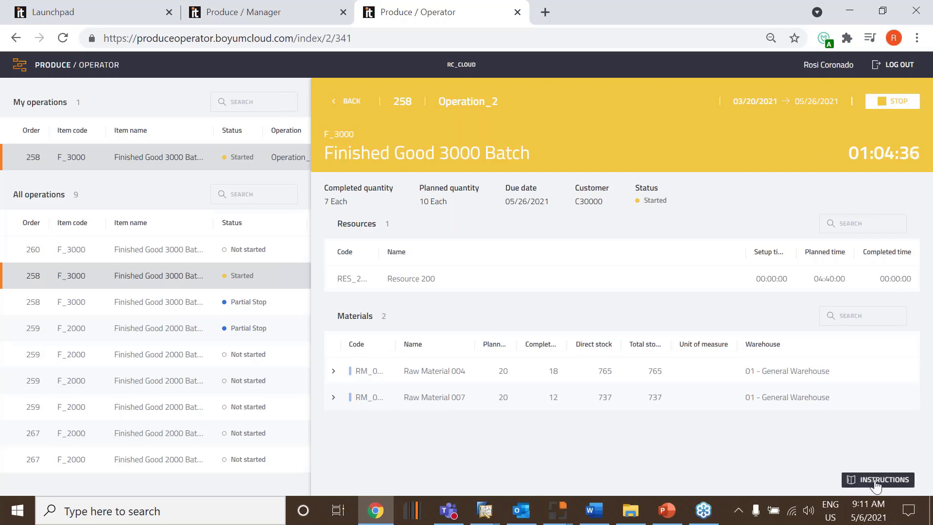
click(876, 482)
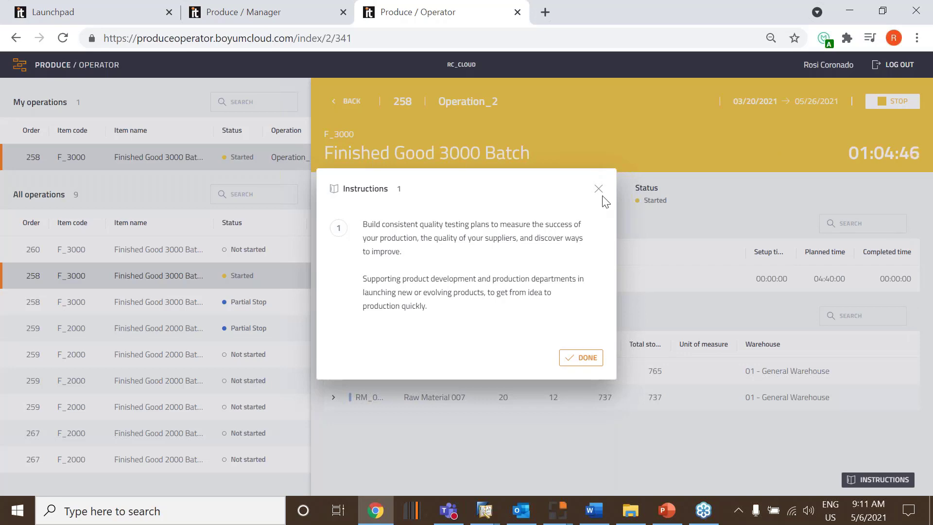
click(634, 171)
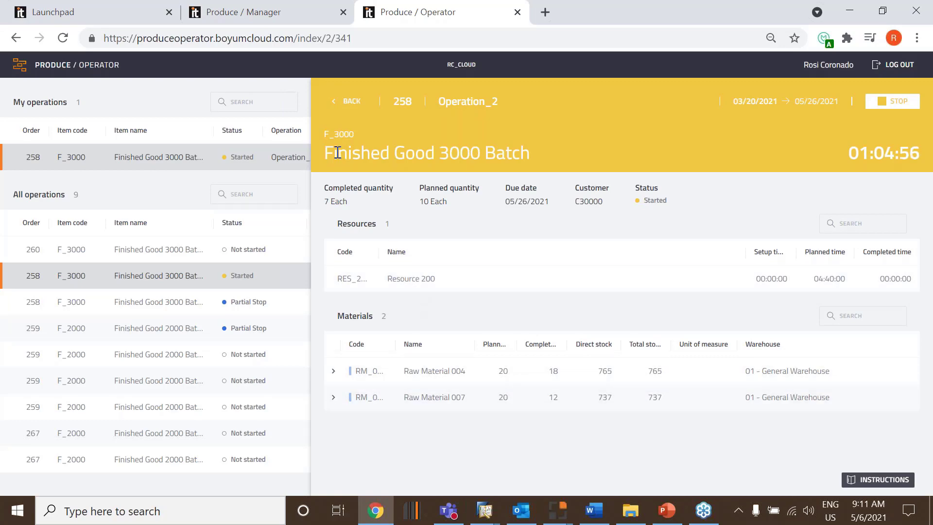
click(347, 102)
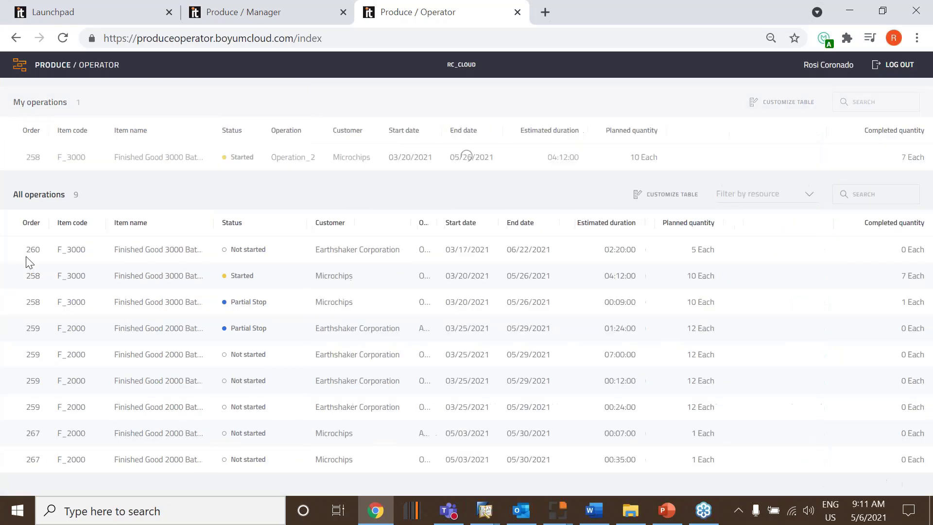
Read the instructions for the partially stopped Operation_3 of Finished Good 3000 Batch and start that operation
click(262, 303)
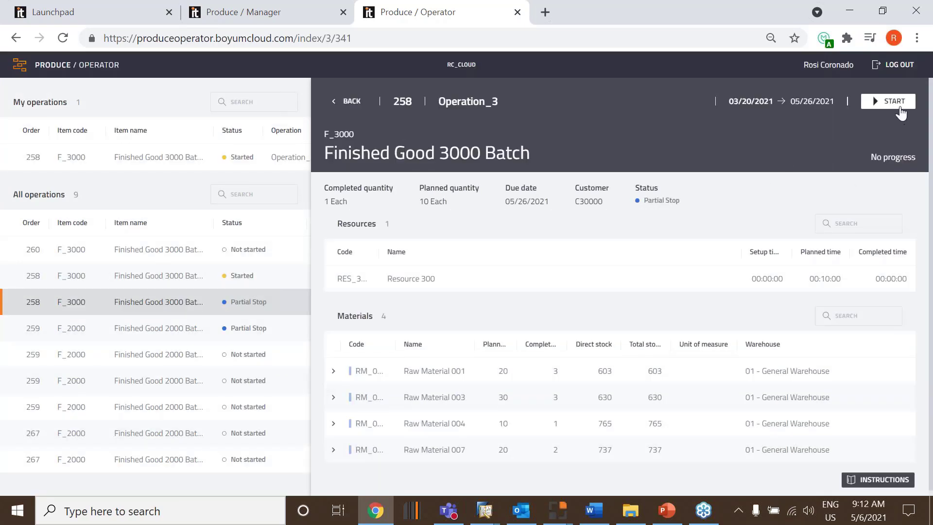
click(902, 481)
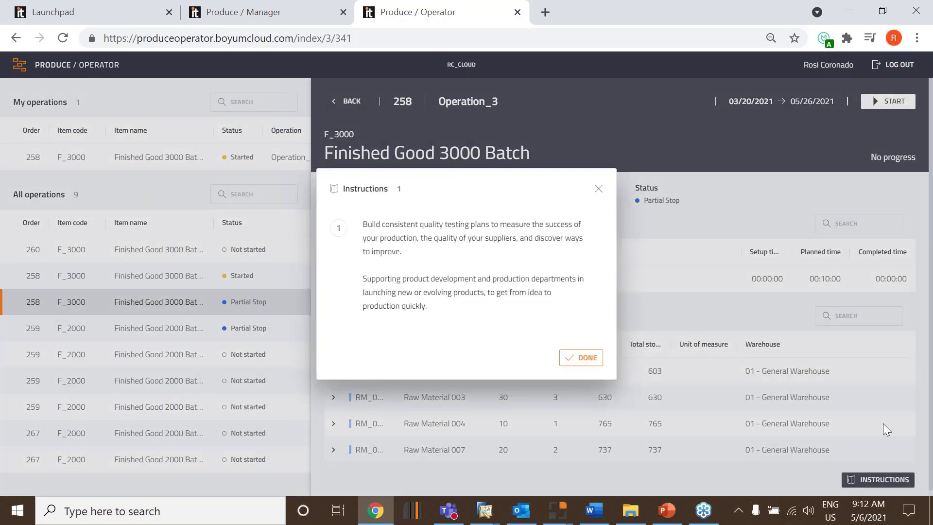
click(598, 189)
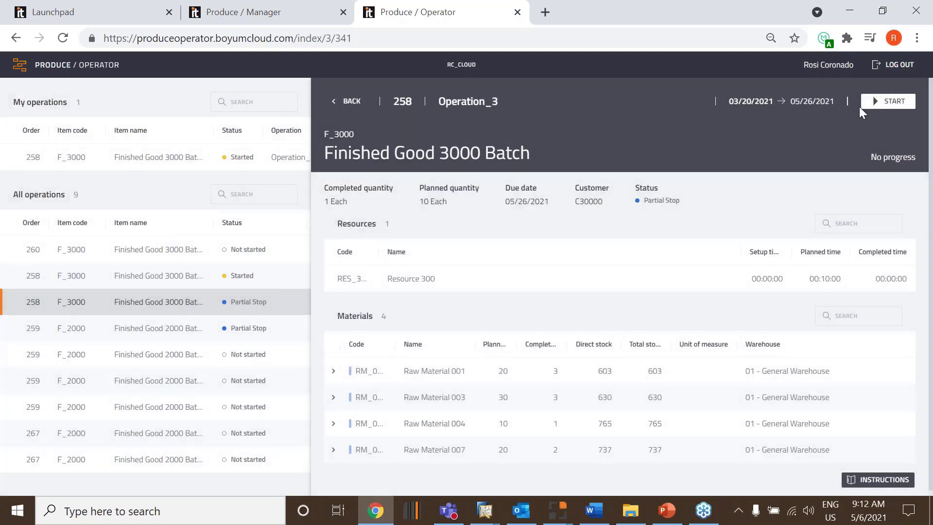
click(874, 102)
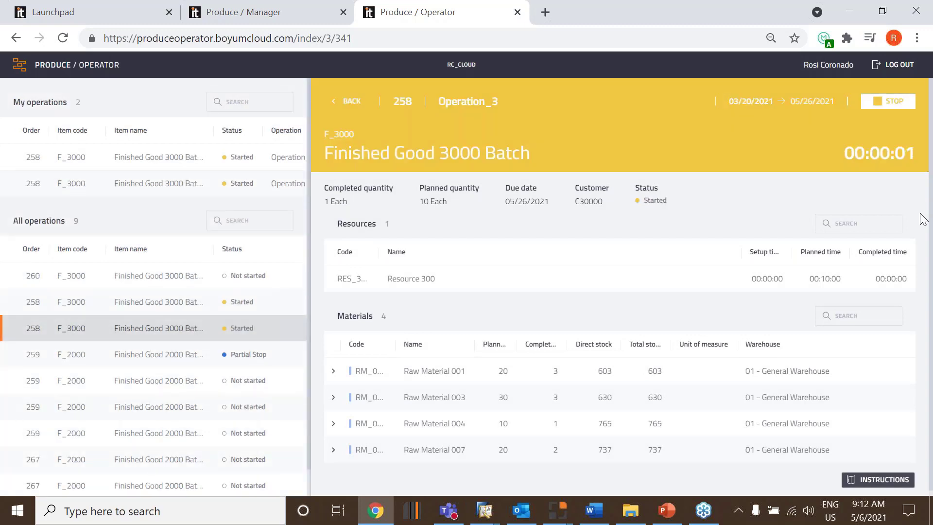
click(346, 102)
Switch to Produce / Manager and check the resource statuses on the dashboard and the operation statuses in the production orders list
click(294, 22)
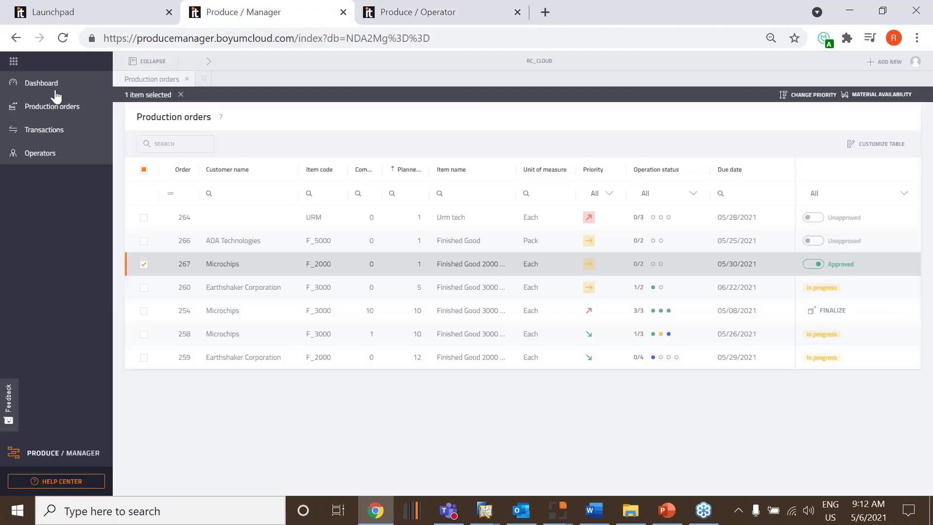
click(32, 87)
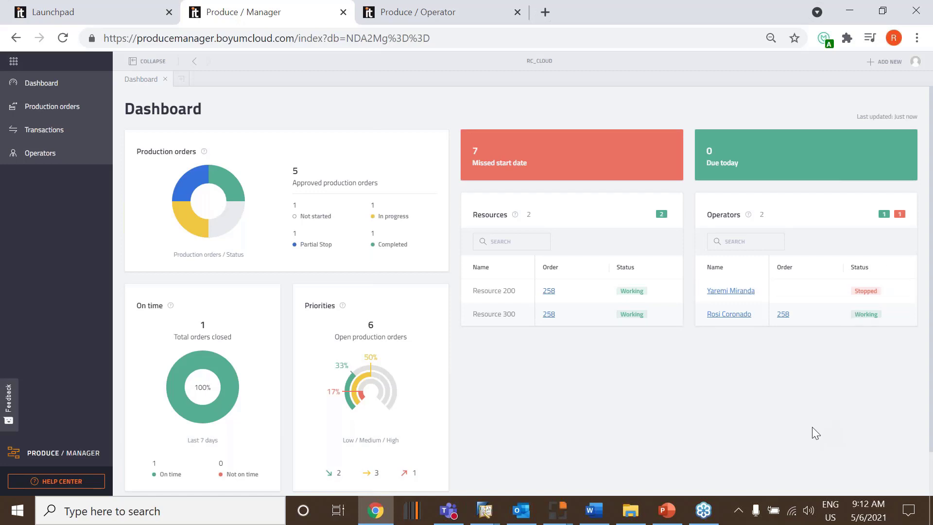
click(39, 115)
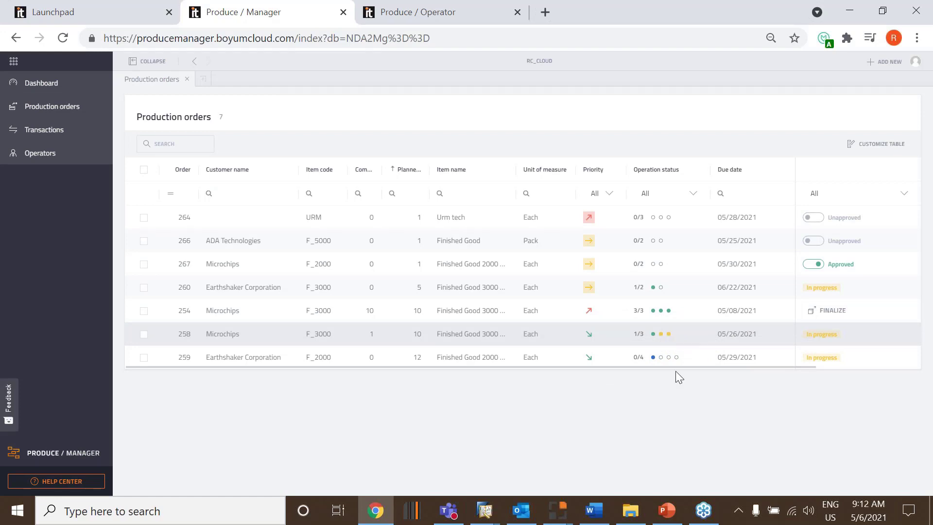
Switch to Produce / Operator and open the started Operation_2 of Finished Good 3000 Batch from the operator's own operations
click(474, 20)
click(374, 165)
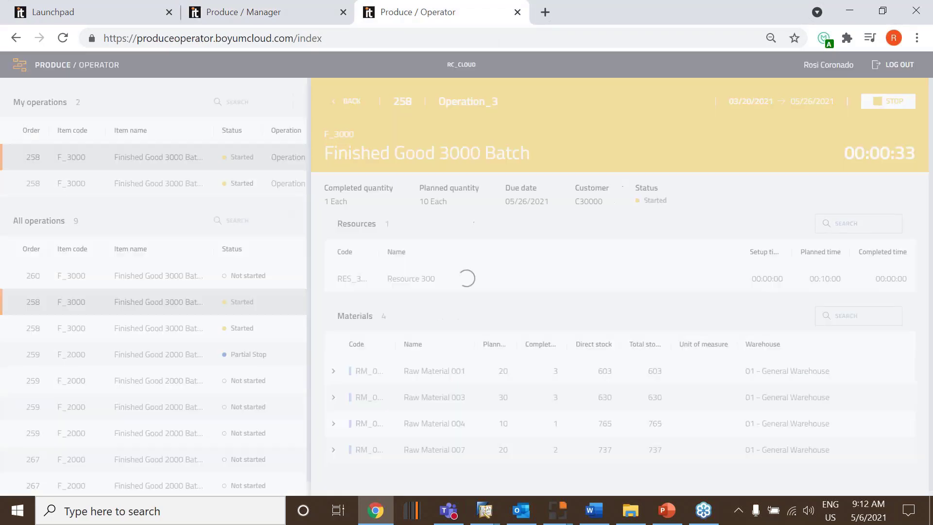
click(298, 157)
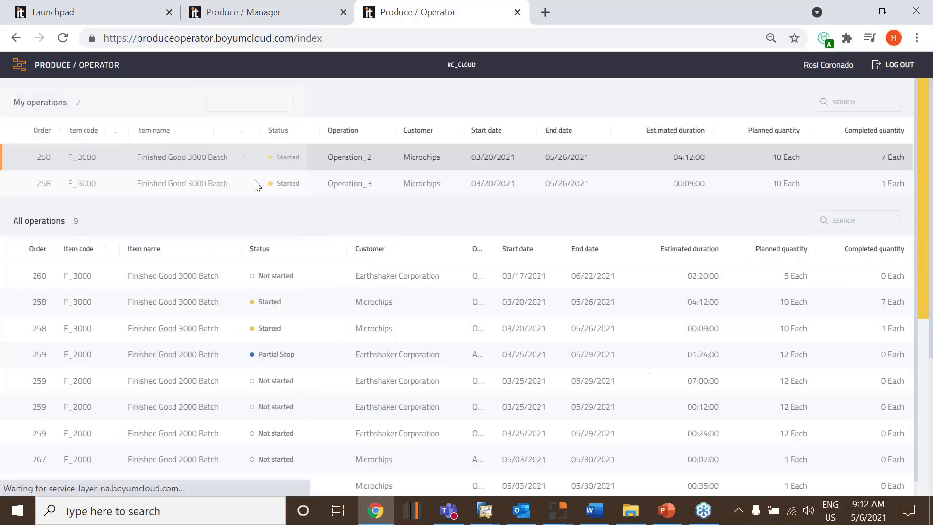
click(529, 187)
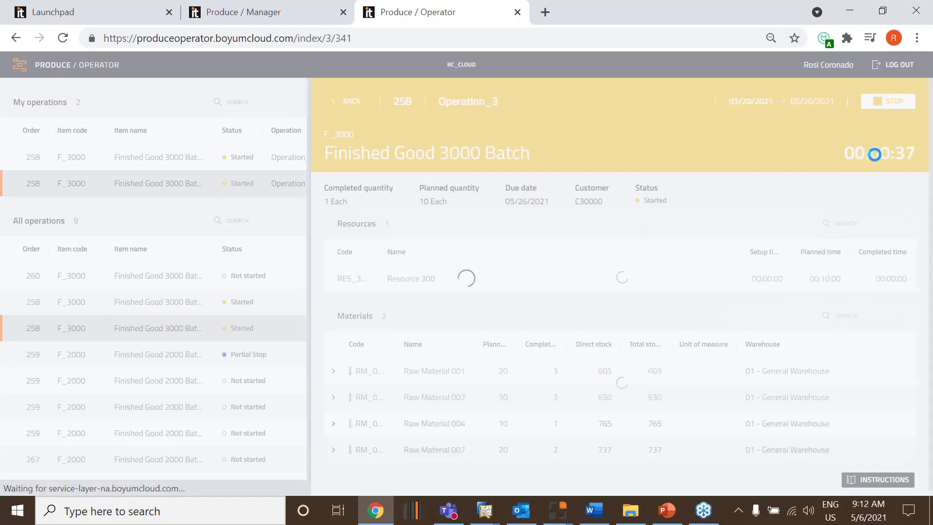
click(233, 158)
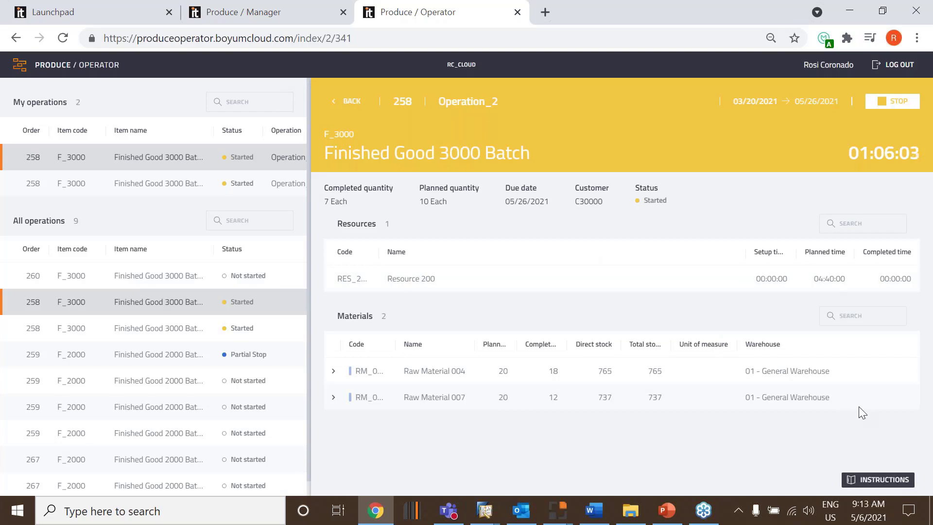
click(899, 103)
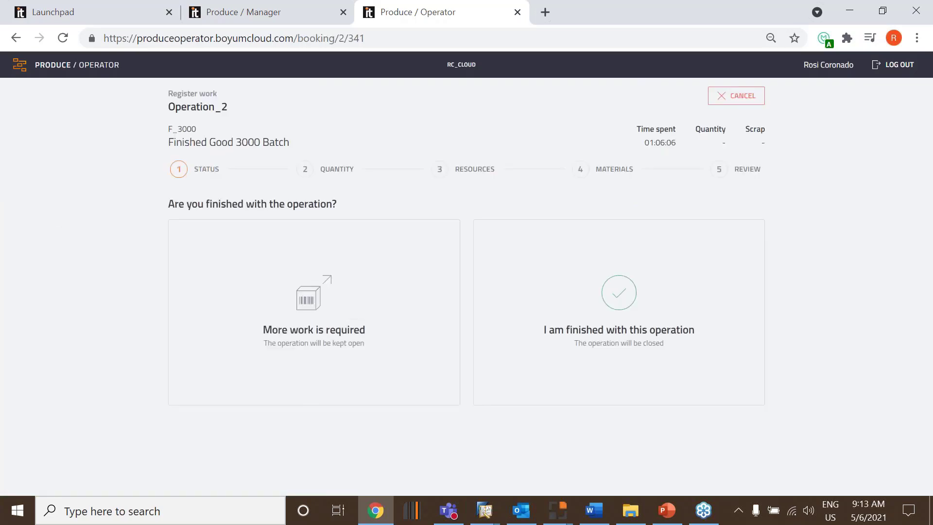
click(738, 99)
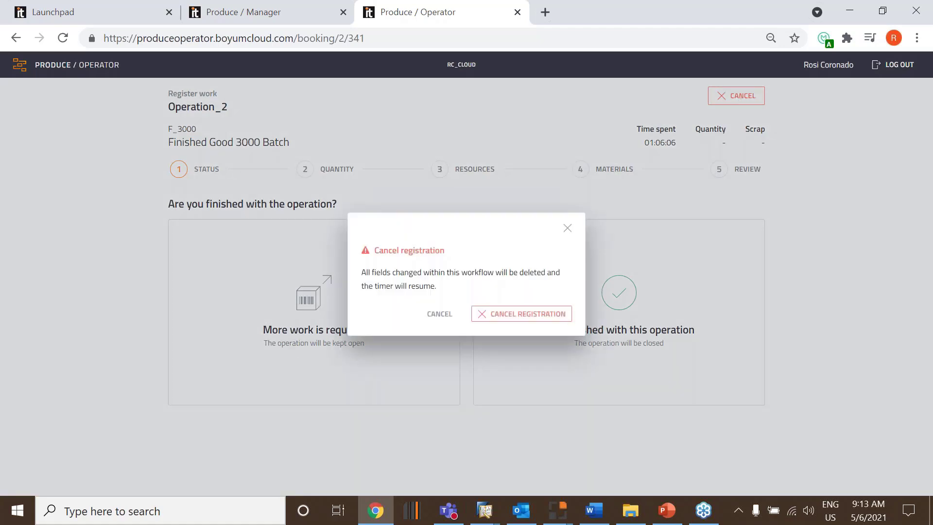
click(544, 316)
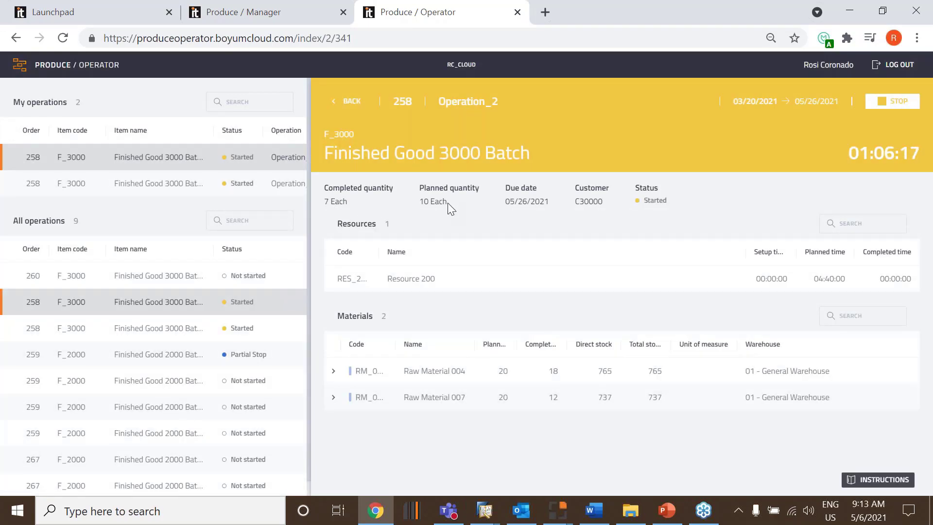
Stop Operation_2, declare the operation finished, and register 3 completed units with no scrap
click(893, 101)
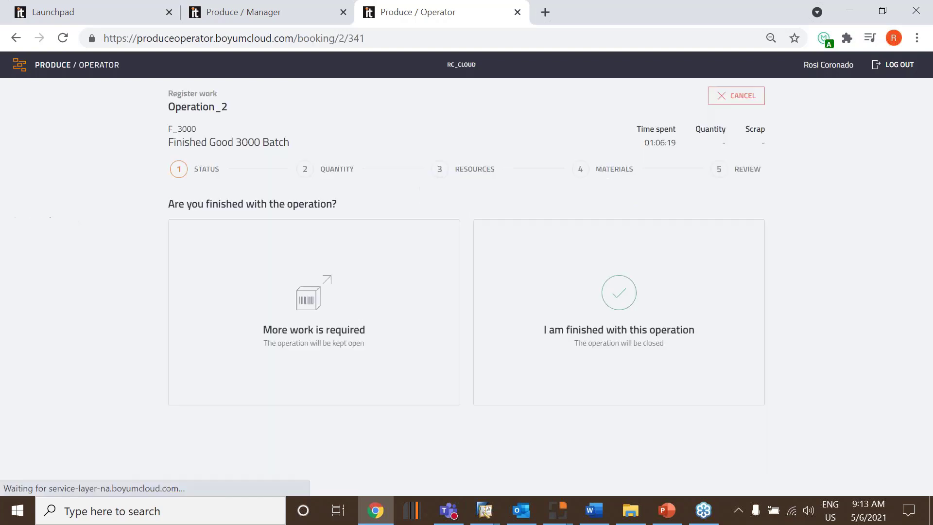
click(640, 310)
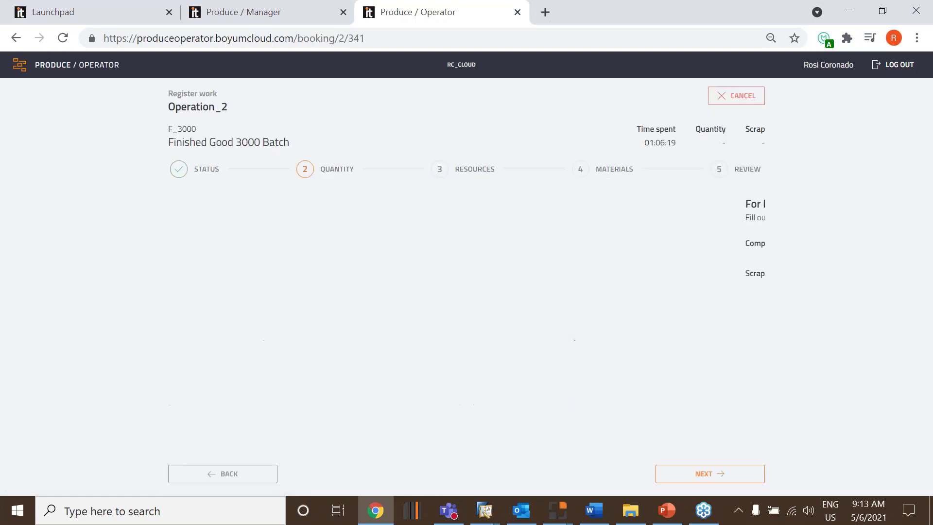
text(3)
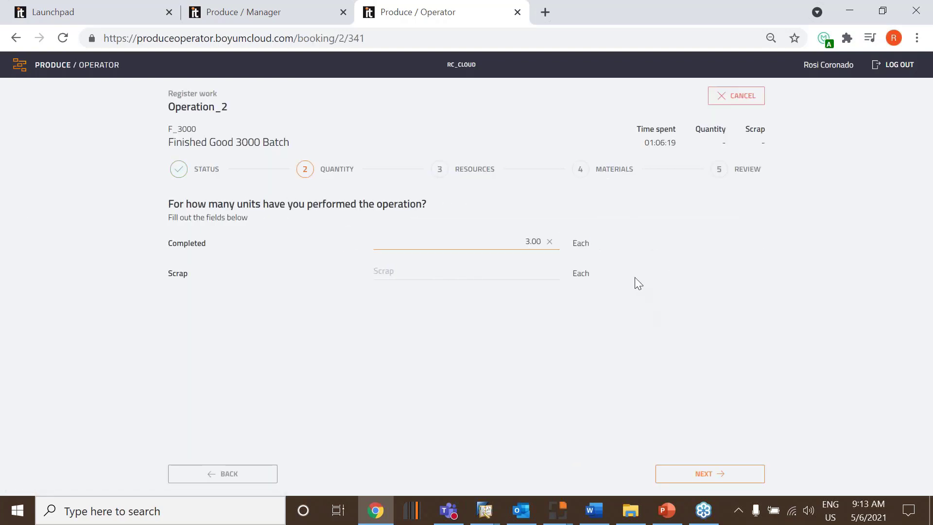
click(542, 272)
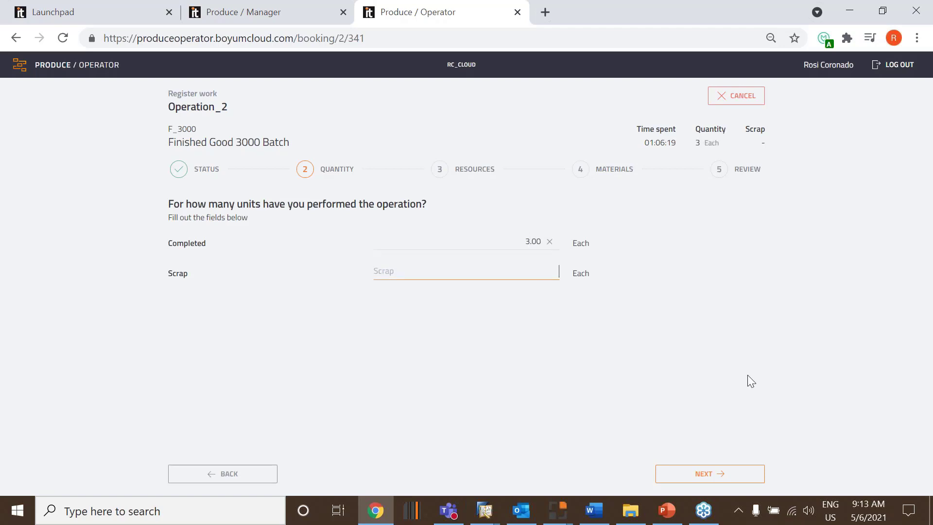
click(751, 469)
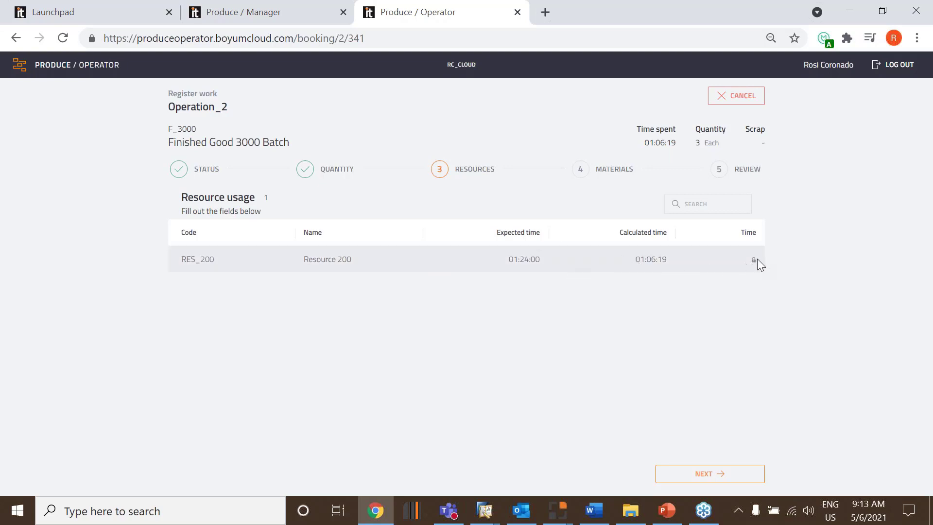
Review the resource usage, and set the used quantity of Raw Material 004 batch 4000001 to 7
mouse_move(754, 262)
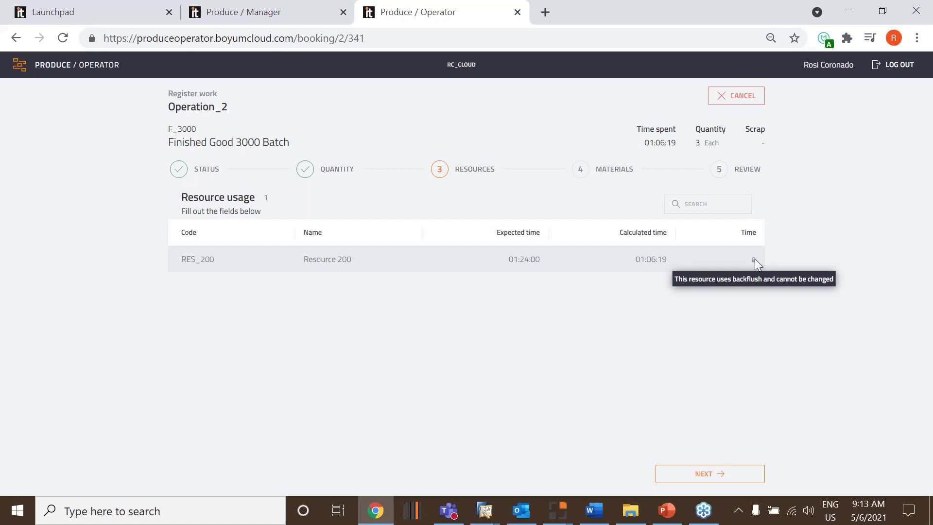
click(754, 480)
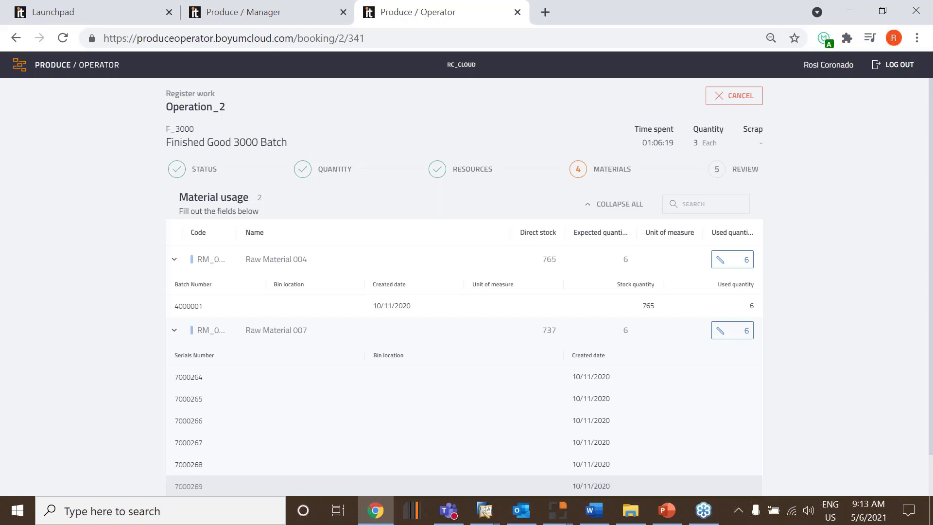
scroll(702, 424, down, 1)
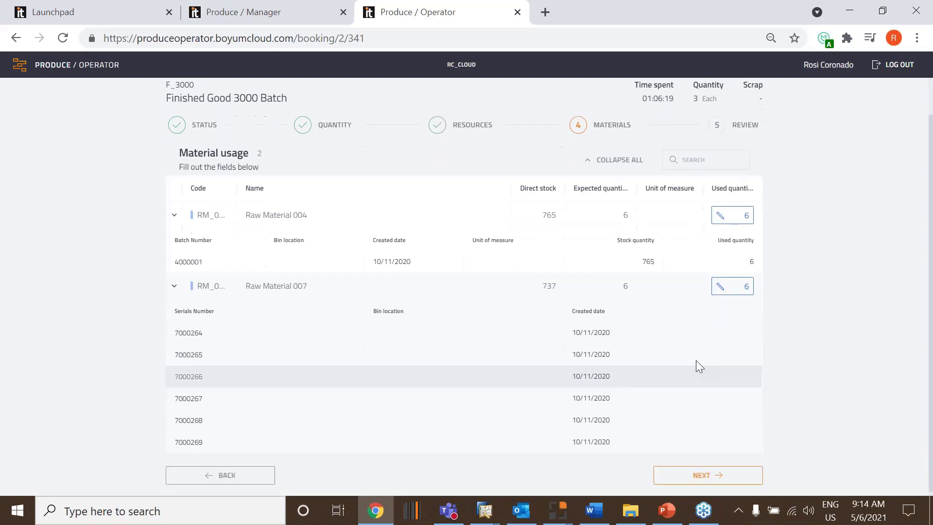
click(736, 214)
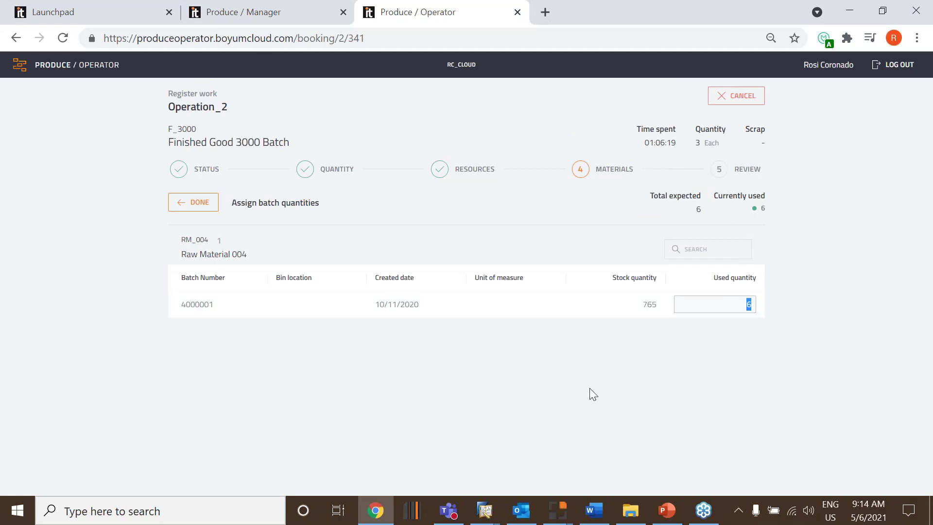
text(7)
click(213, 210)
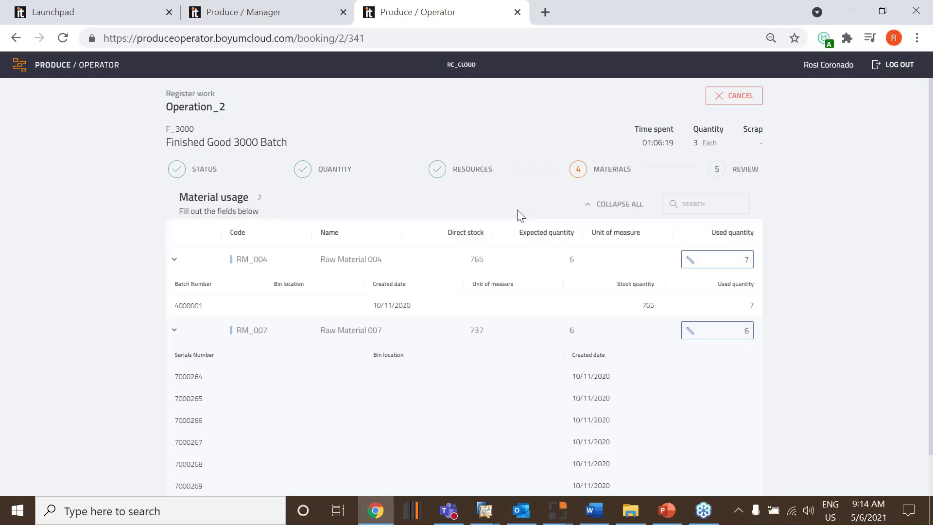
Remove serials 7000268 and 7000267 from the used serial numbers of Raw Material 007
click(734, 336)
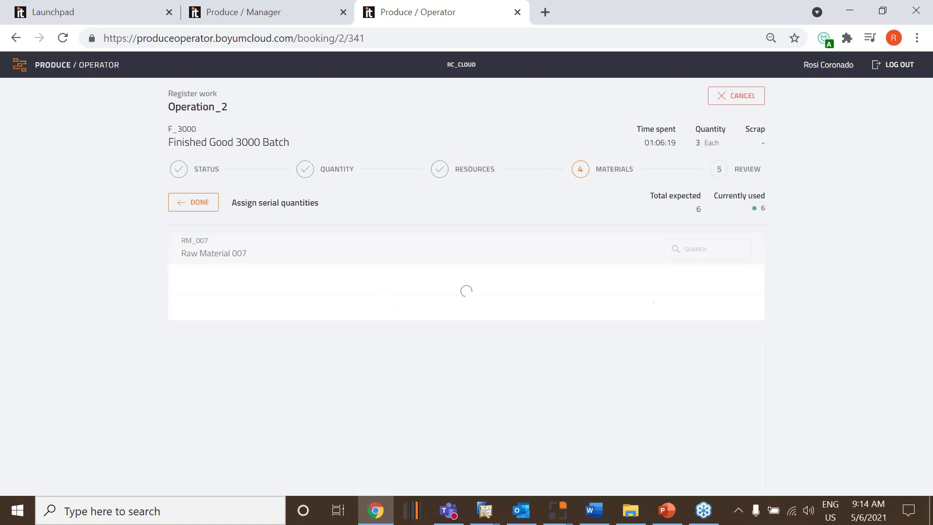
click(686, 415)
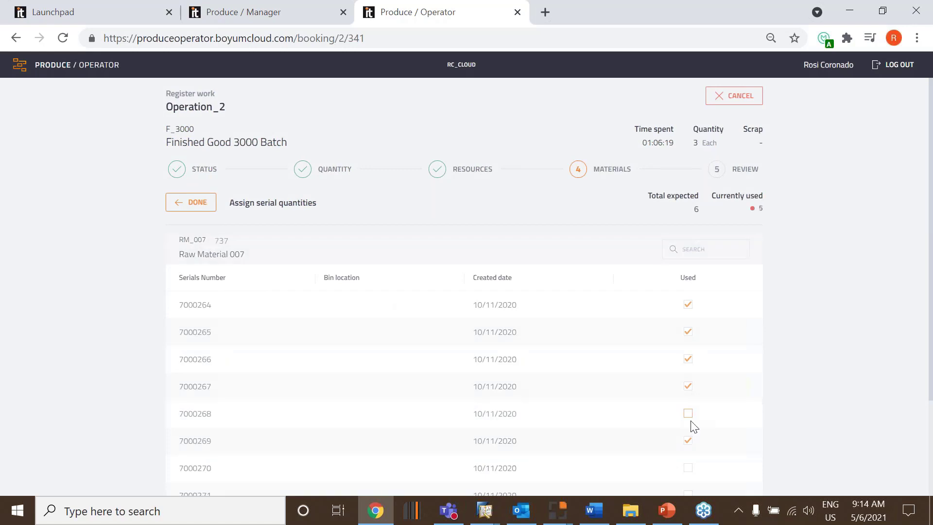
click(688, 387)
scroll(800, 402, down, 1)
scroll(801, 402, down, 3)
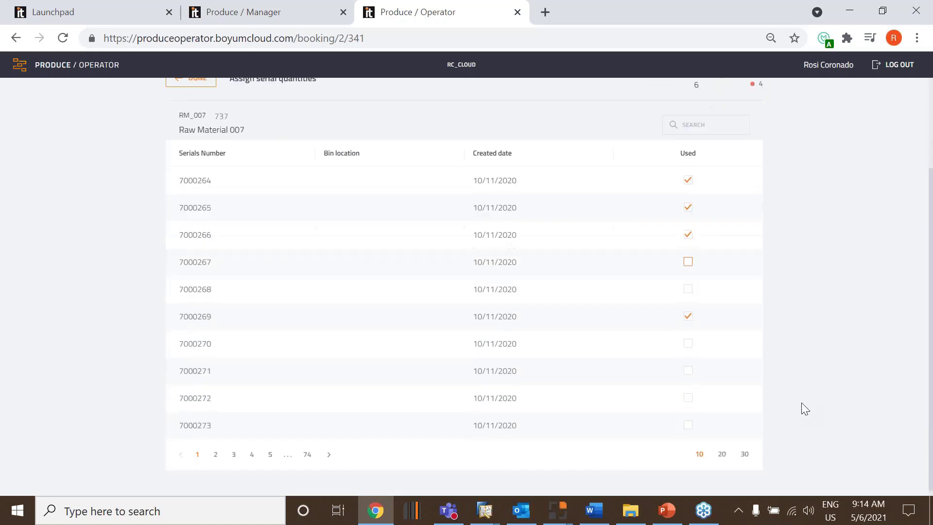
scroll(724, 373, up, 3)
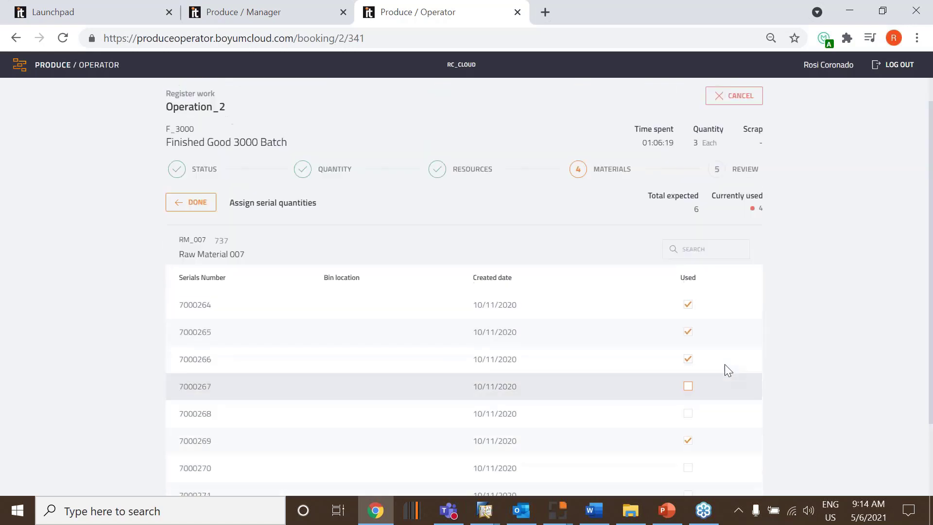
click(190, 204)
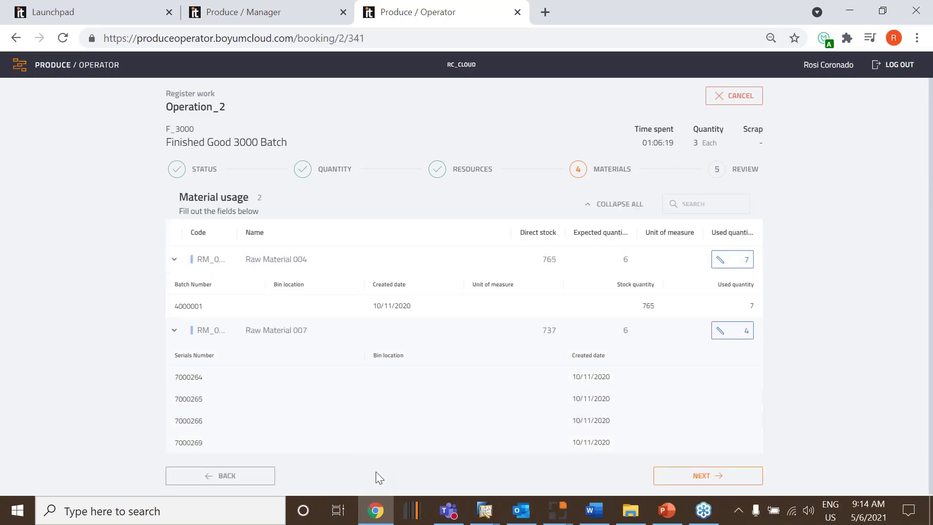
Review and finish the Operation_2 registration, and check the resource and operator statuses on the Produce / Manager dashboard
click(716, 481)
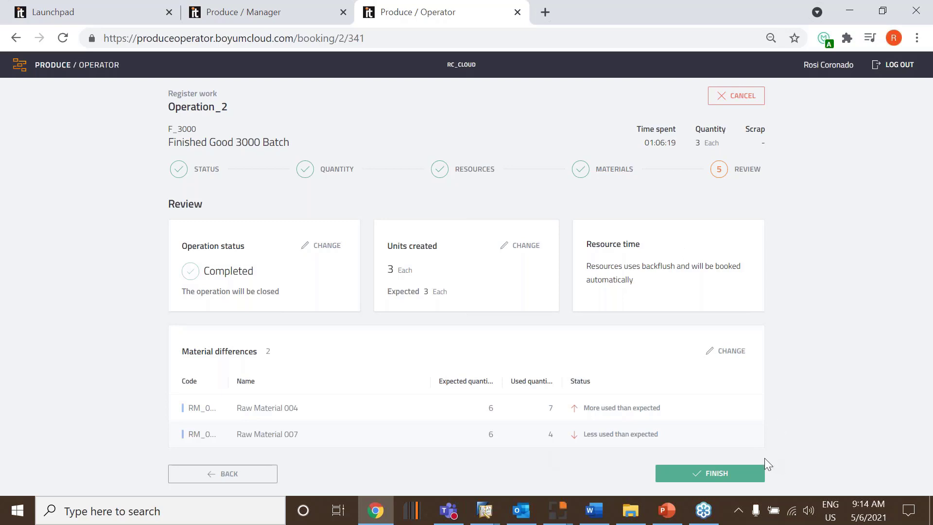
click(733, 478)
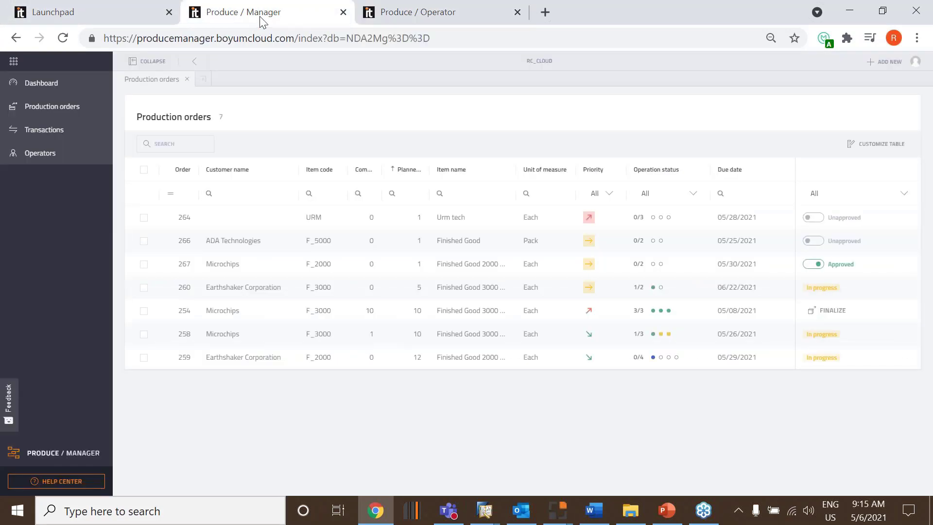
click(51, 85)
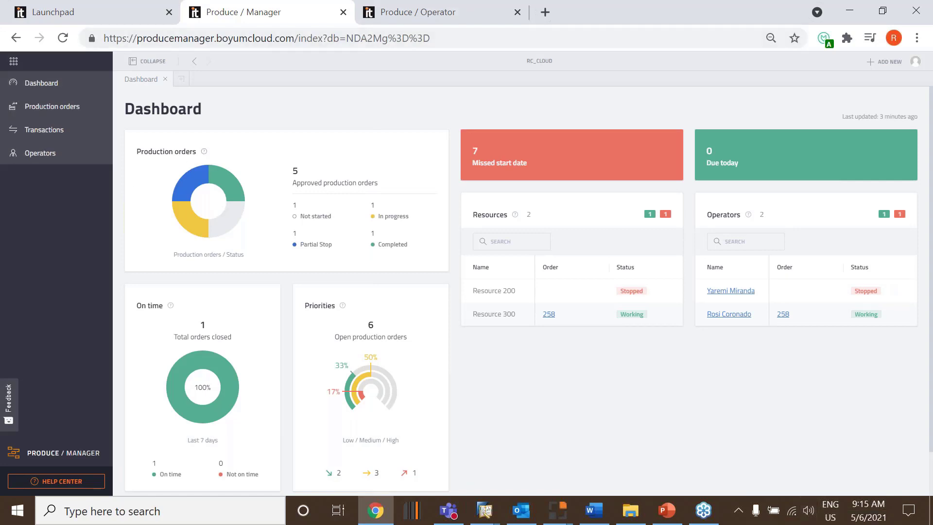
Open unprocessed transaction 173 and read the oldest and newest material errors in its processing details
click(53, 136)
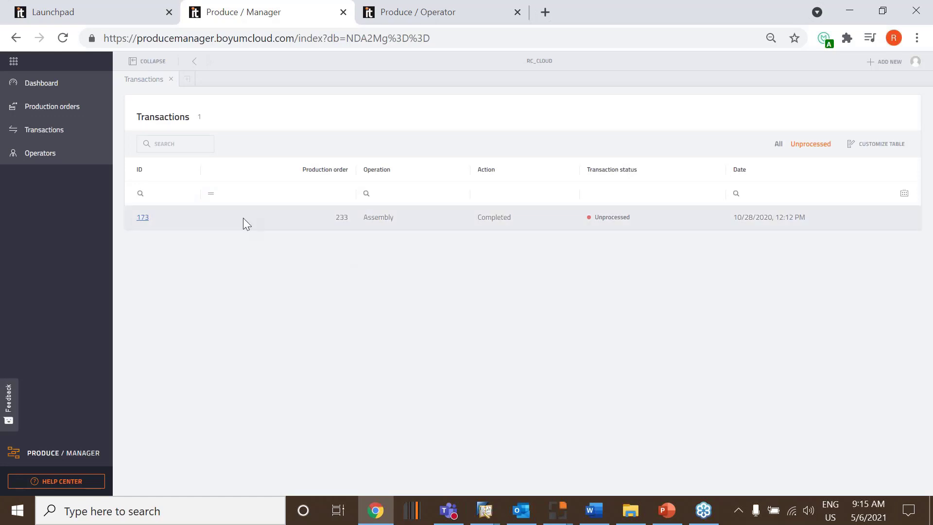
click(142, 217)
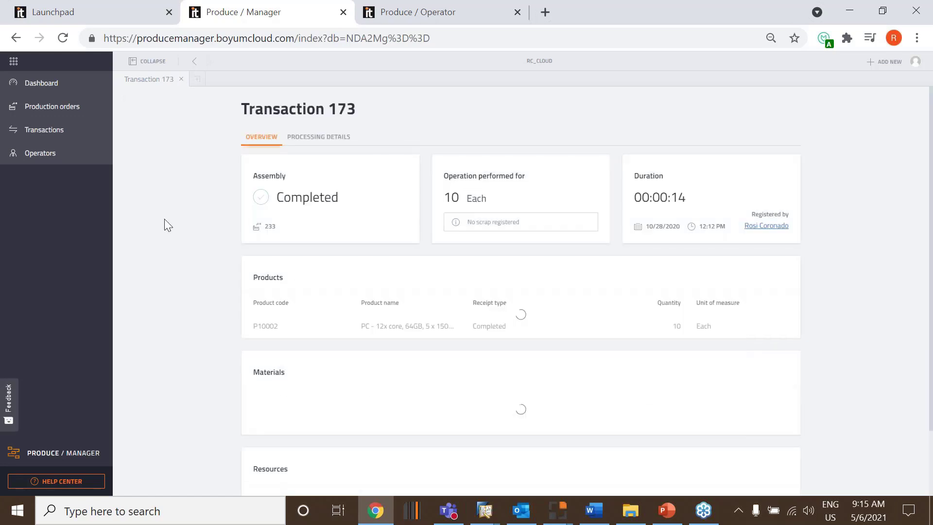
click(339, 142)
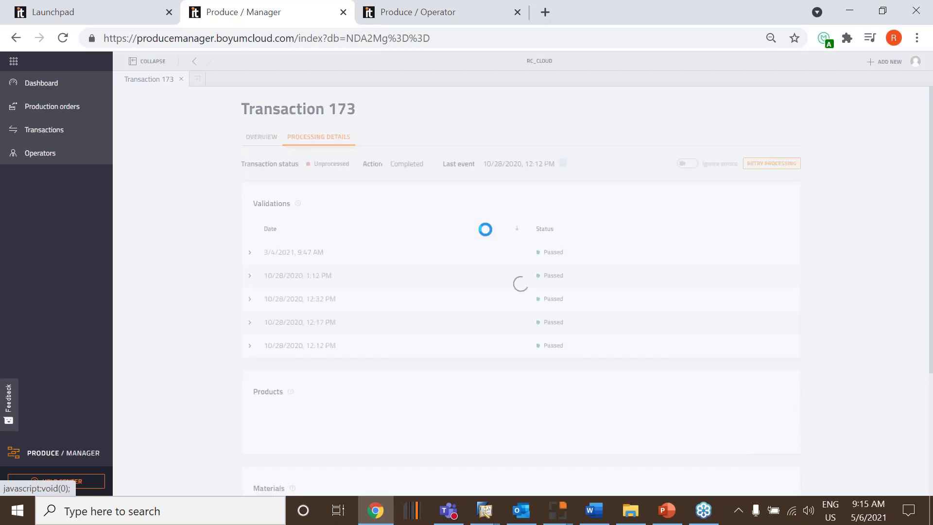
scroll(485, 272, down, 5)
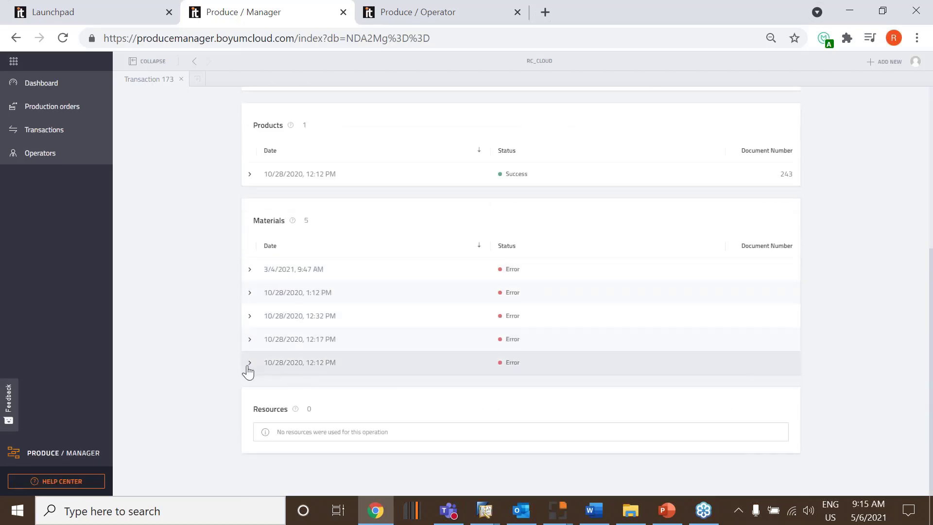
click(250, 271)
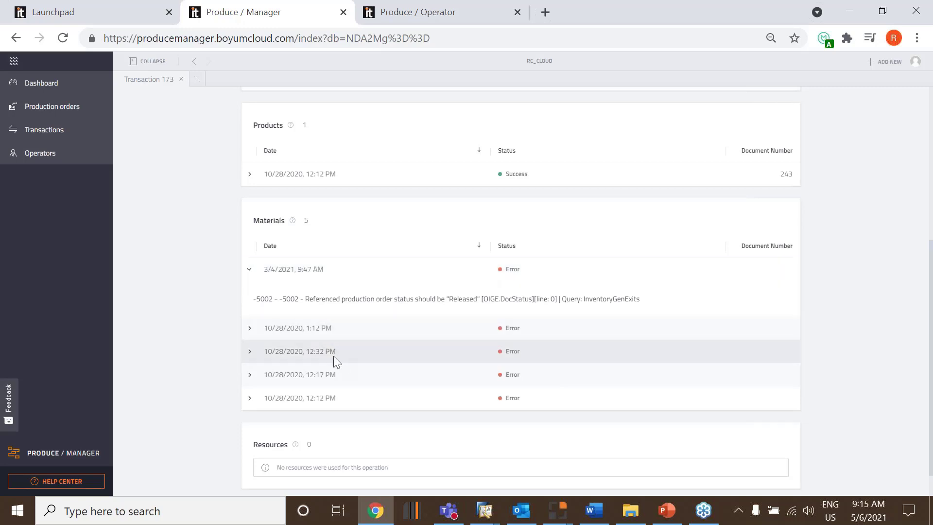
click(250, 398)
scroll(358, 343, down, 2)
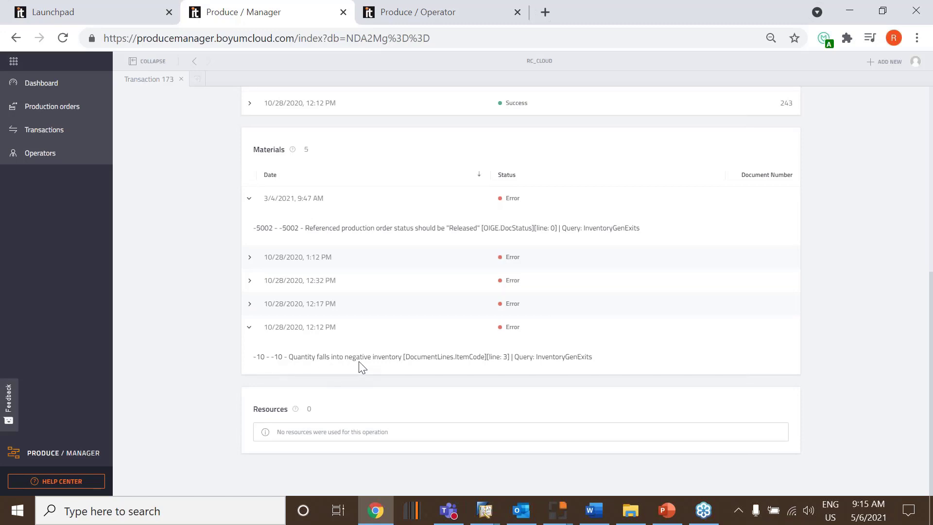
scroll(907, 287, up, 7)
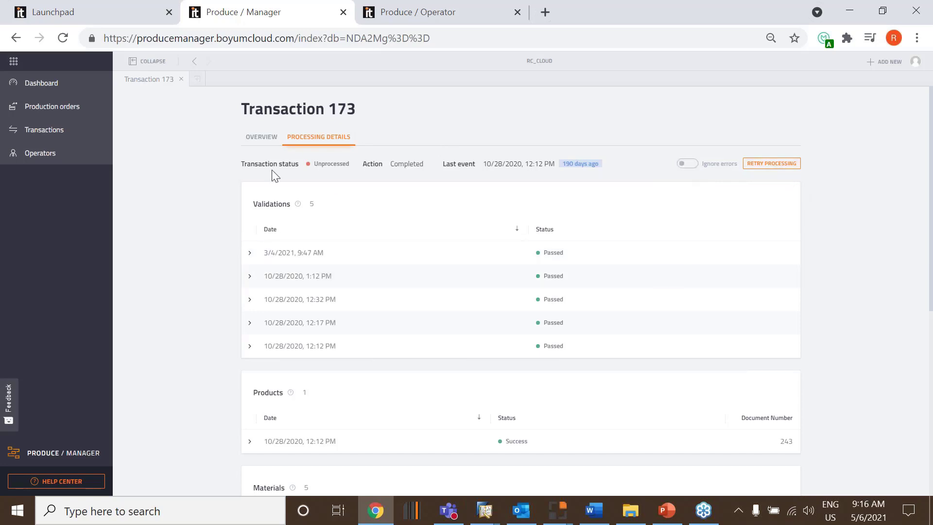
Return to the transactions list and show all transactions instead of only the unprocessed ones
click(194, 64)
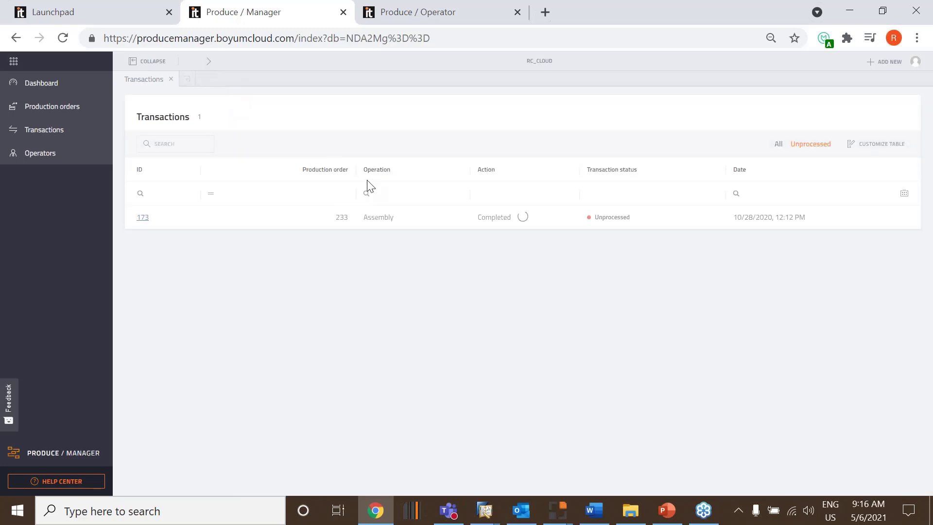
click(778, 144)
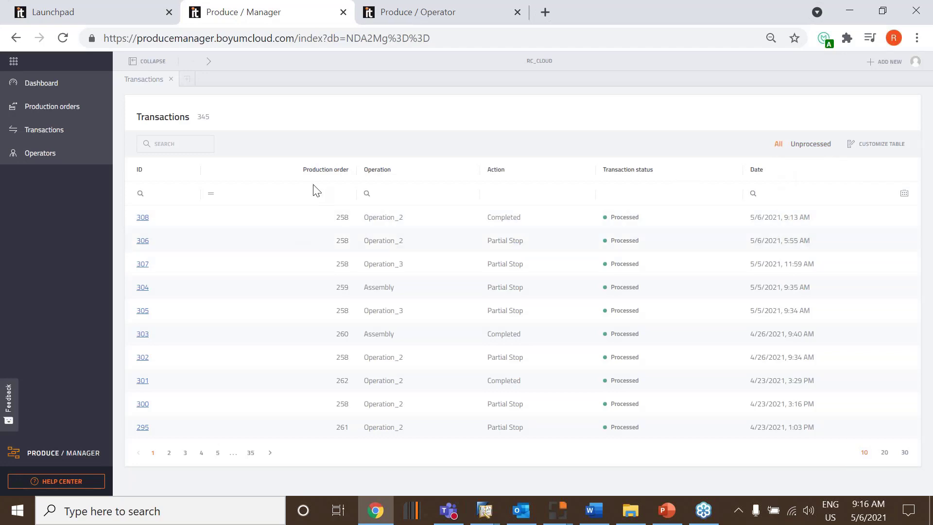
click(325, 189)
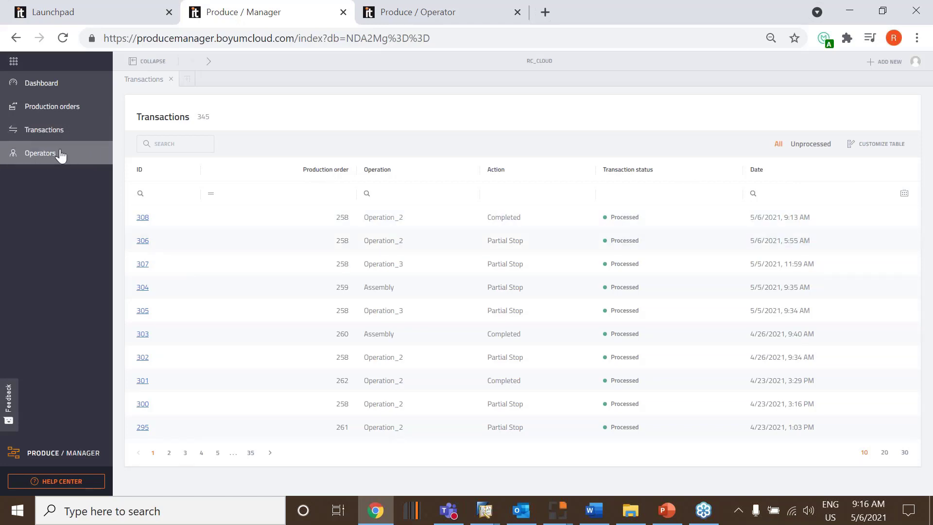
Open operator 2's master data from the operators list and limit the resource visibility to Resource 100 and Resource 200
click(41, 154)
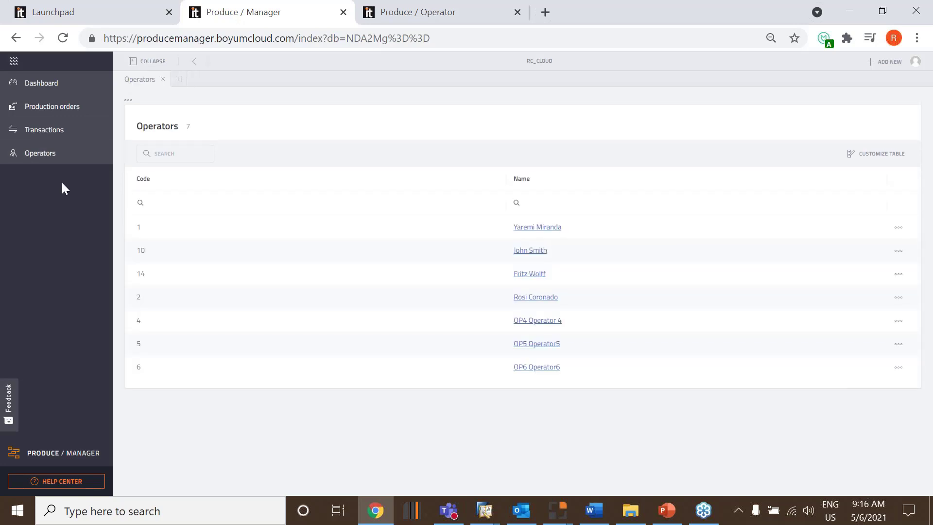
click(553, 297)
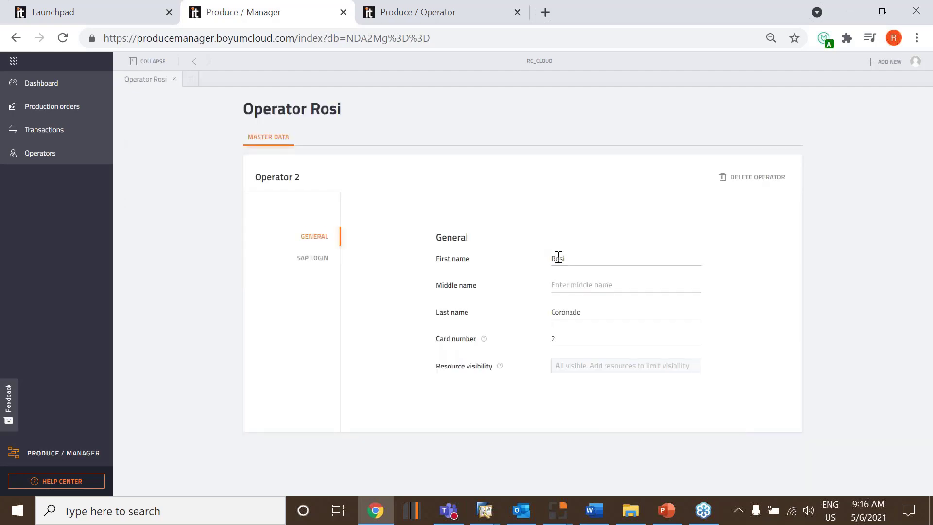
click(614, 369)
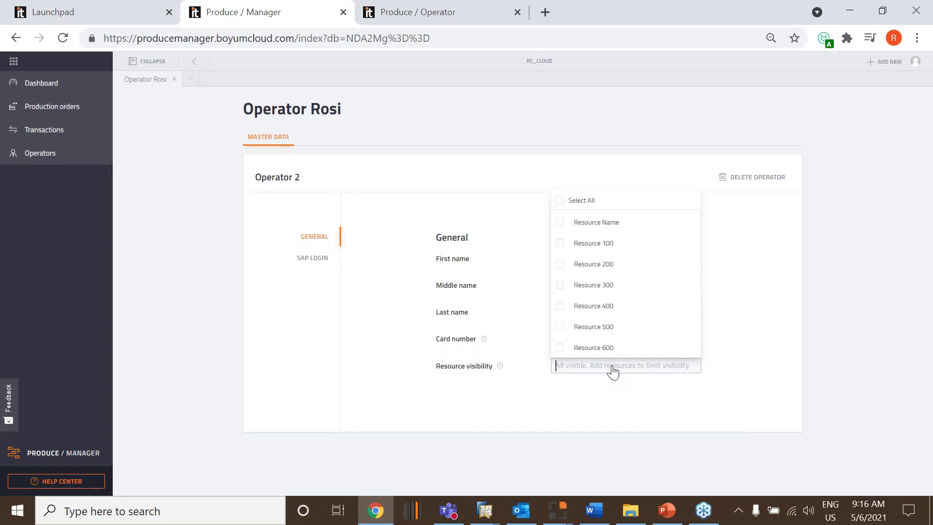
click(560, 244)
click(561, 263)
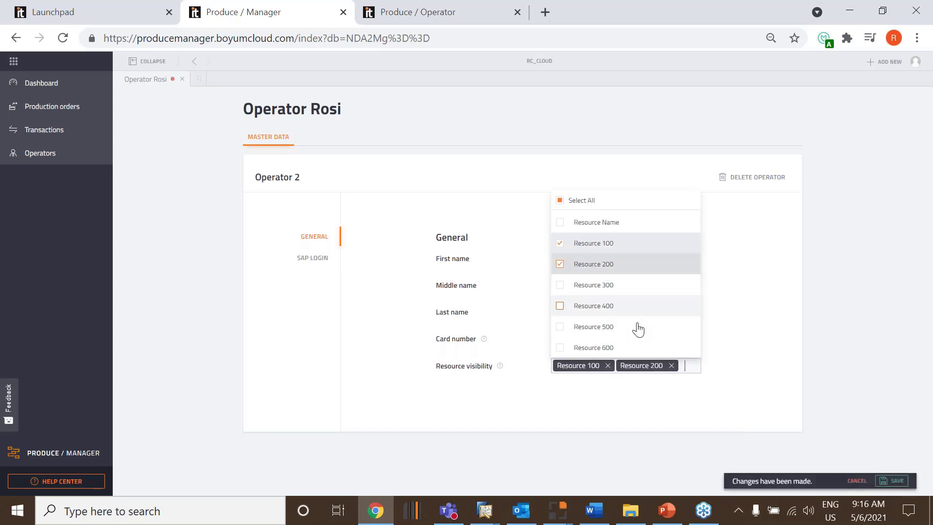
click(772, 423)
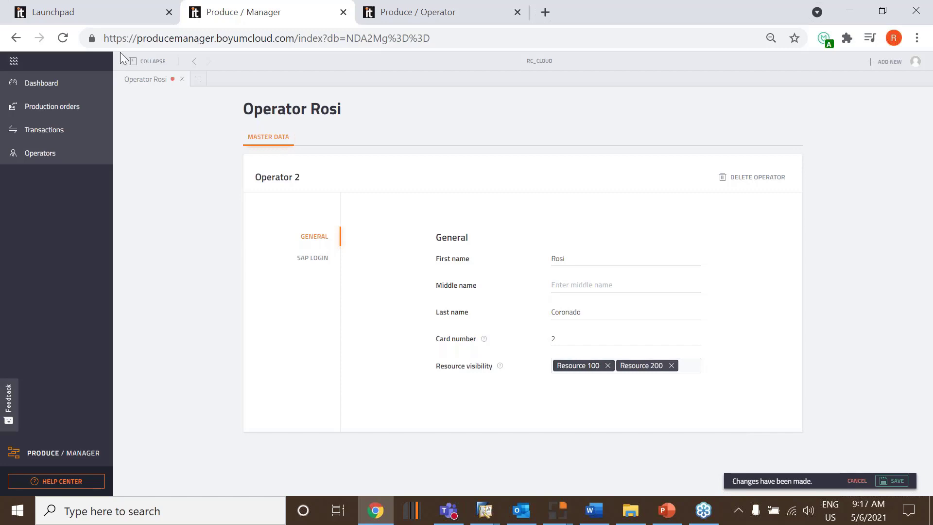
Leave operator 2's record and discard the unsaved resource visibility changes
click(194, 62)
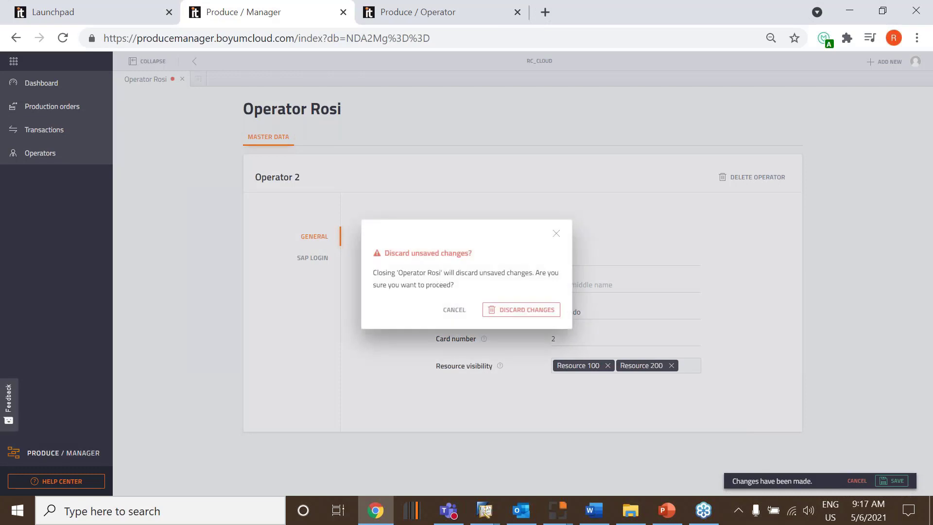
click(466, 313)
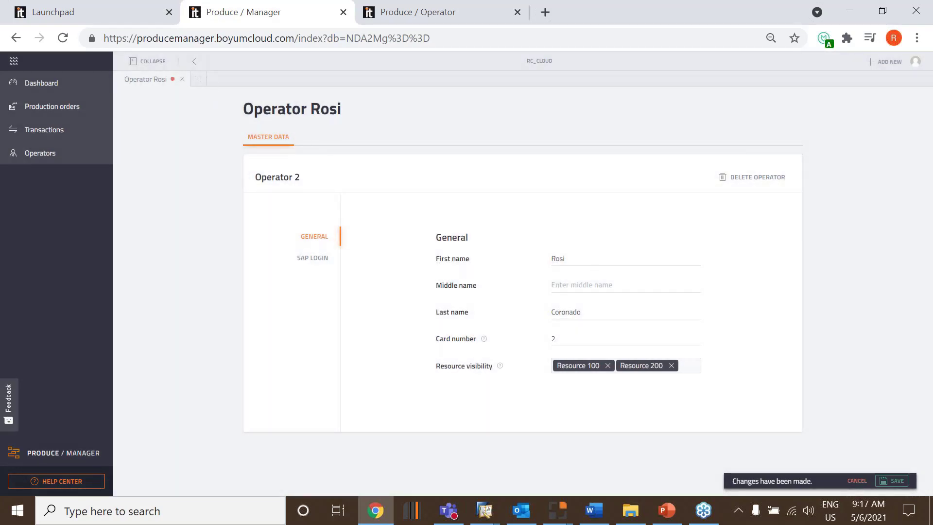
click(195, 62)
click(542, 314)
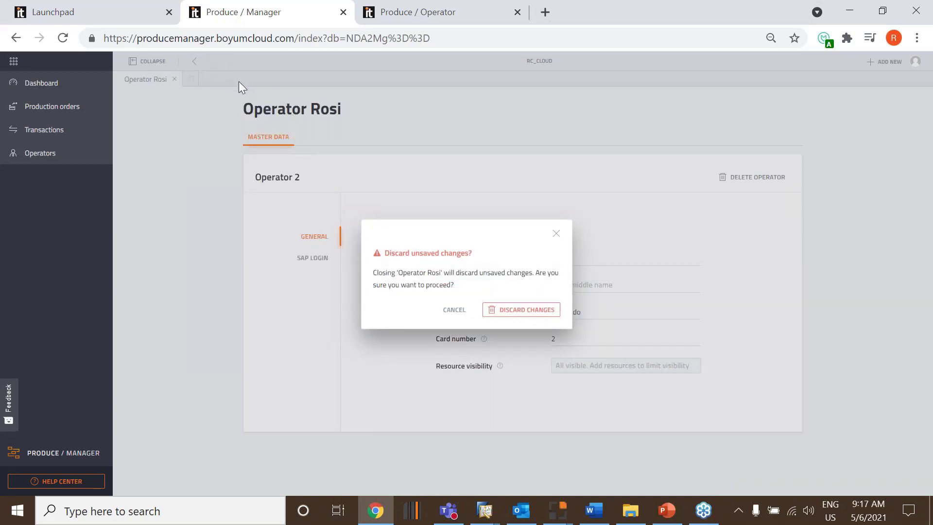
click(527, 309)
Show the production orders list and try to move its Operation status and planned quantity columns
click(62, 130)
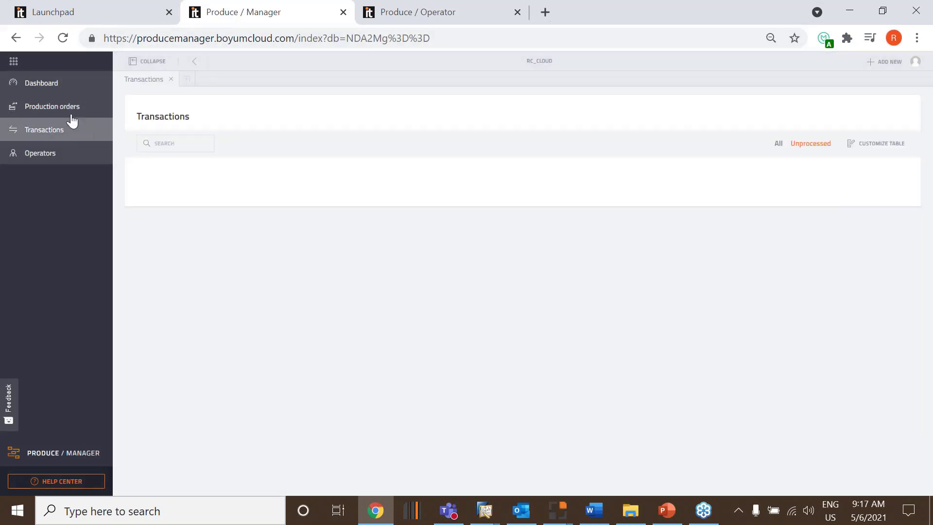
click(63, 107)
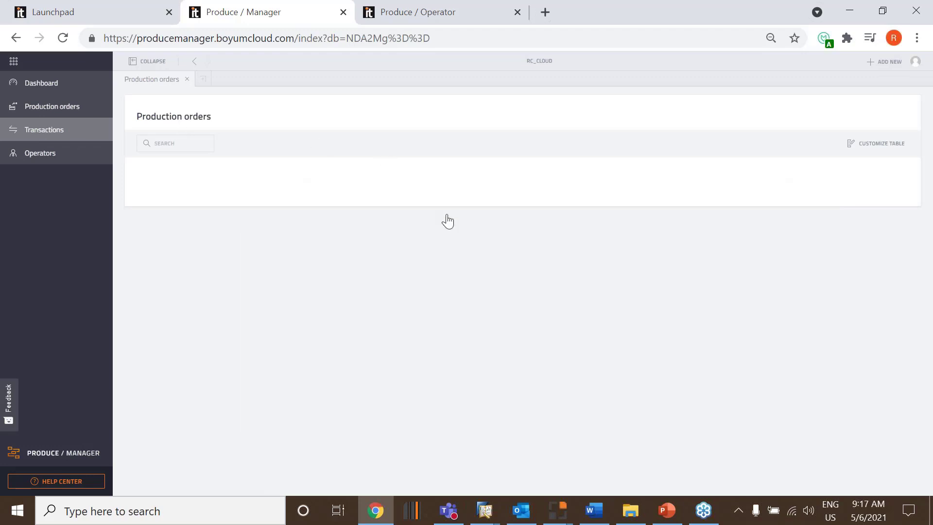
click(872, 145)
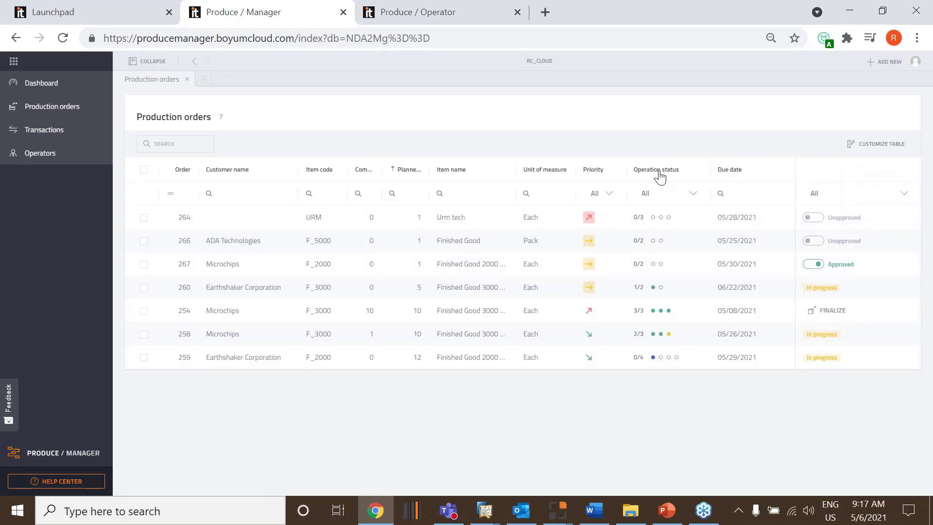
drag(658, 172, 464, 210)
drag(412, 171, 558, 246)
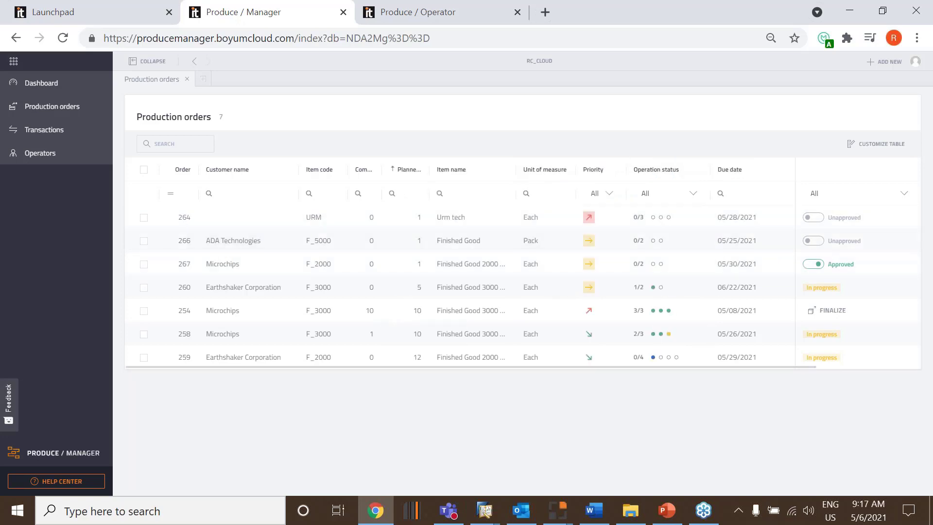
Switch to Produce / Operator, filter all operations by Resource 300, clear the filter and display the available resources
click(448, 17)
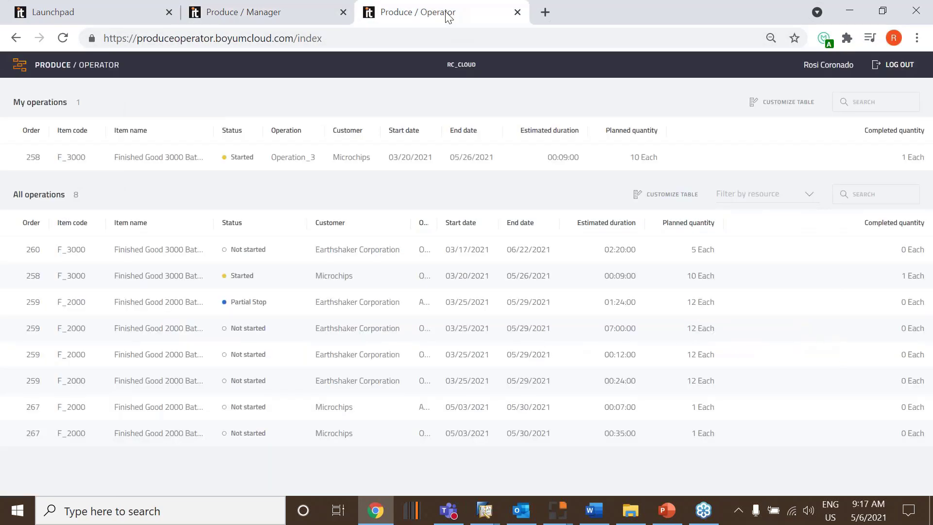
click(808, 197)
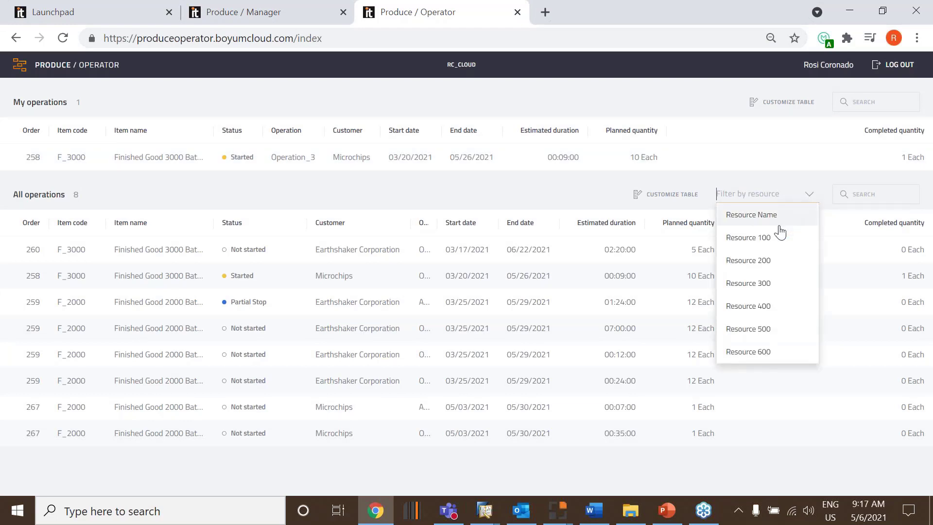
click(752, 288)
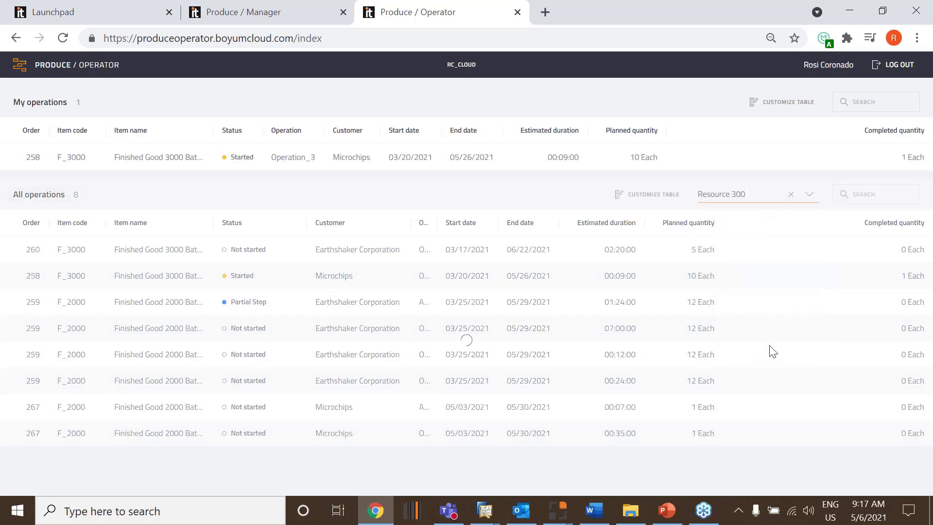
click(791, 194)
click(812, 194)
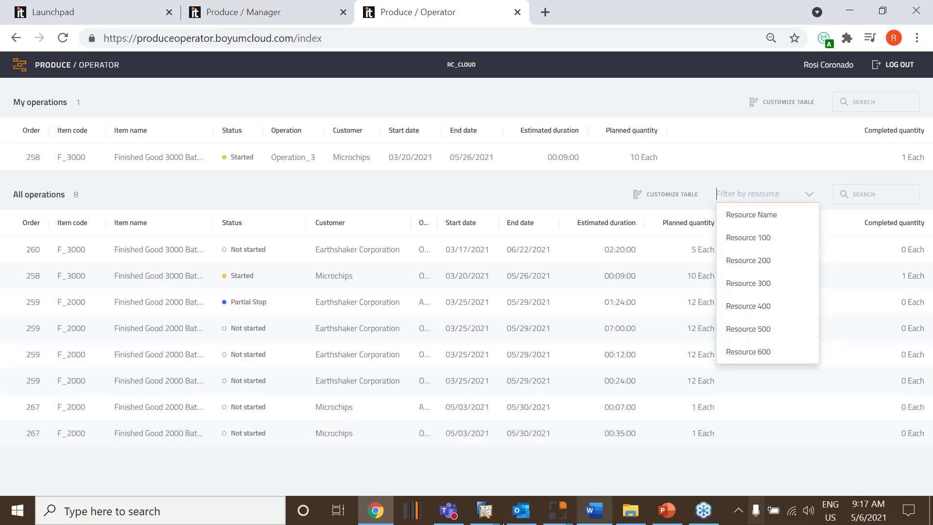
Switch to Produce / Manager and start finalizing production order 254 without confirming it
click(279, 14)
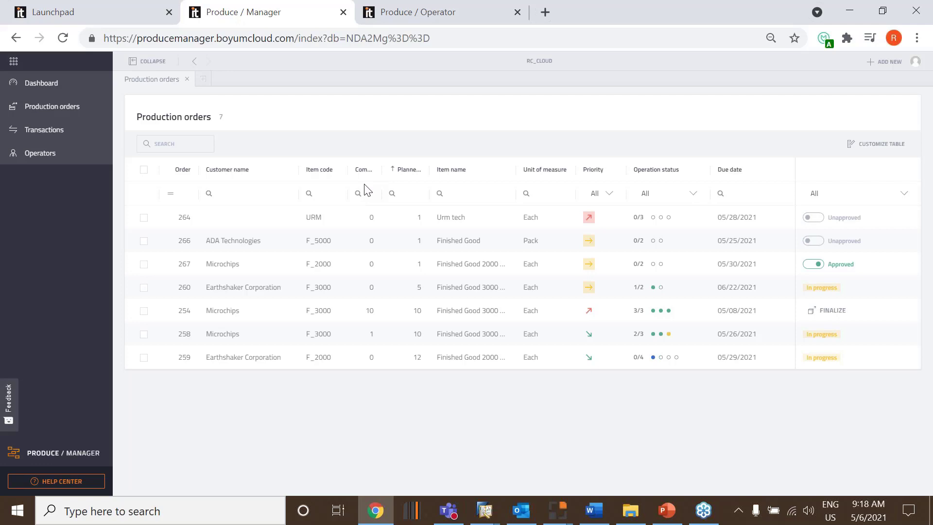
click(827, 317)
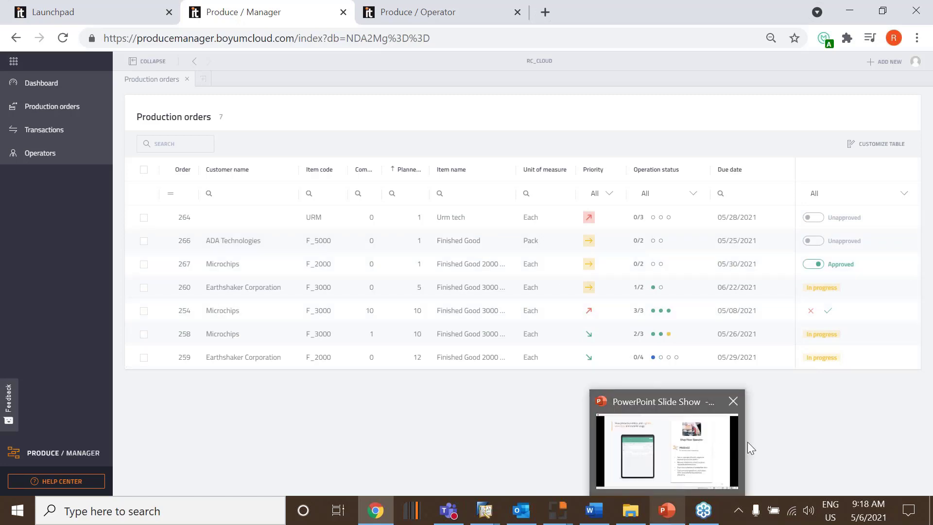
Review the order, resource and operator statuses on the dashboard, and switch to the Launchpad with the available products
click(57, 85)
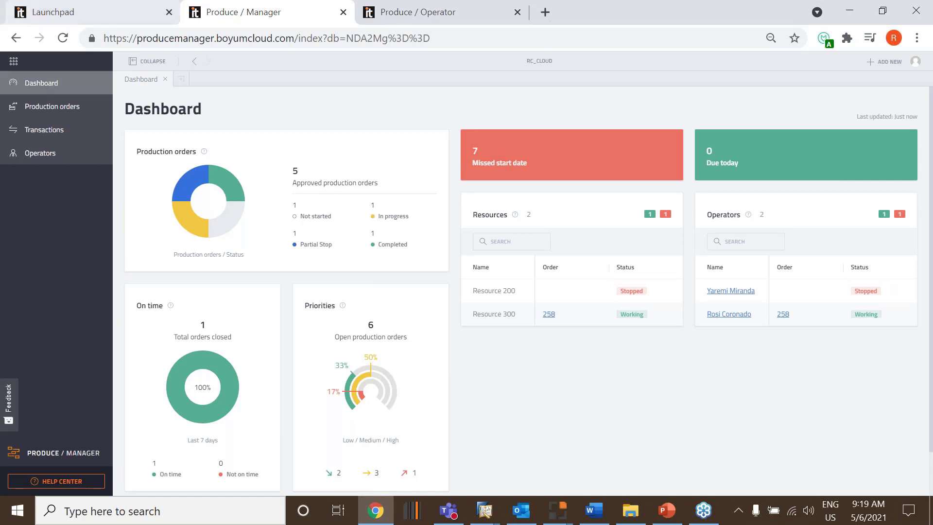
click(111, 19)
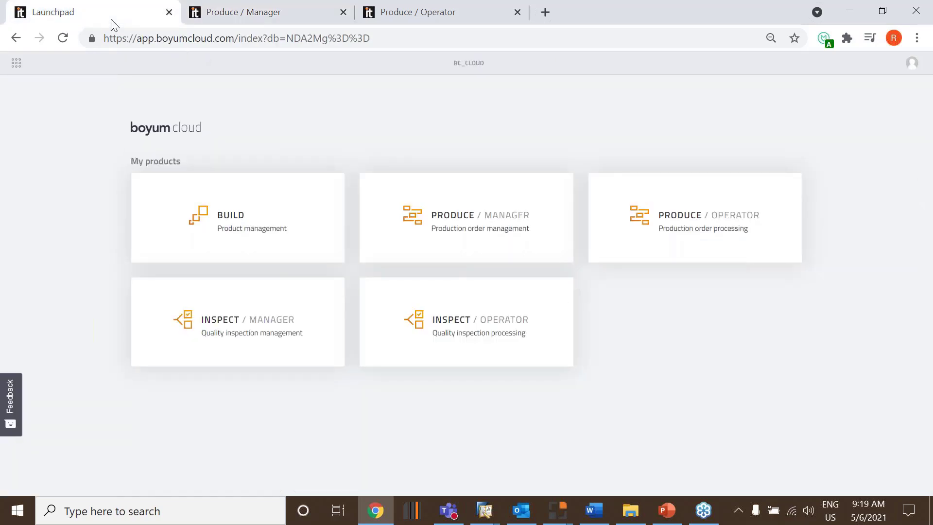